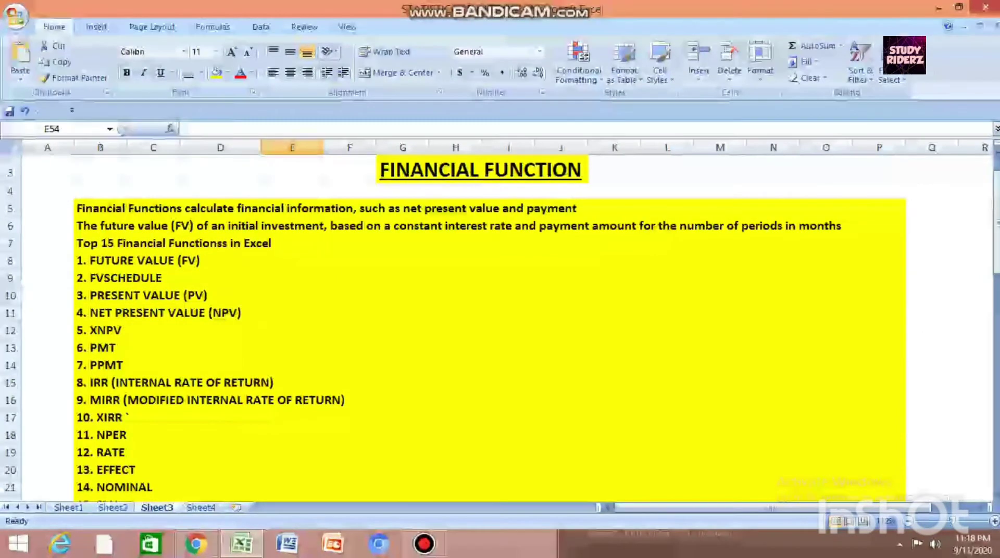
Look through the list of top 15 financial functions and go to the Future Value section at row 27.
{"action": "scroll", "coordinate": [490, 323], "scroll_direction": "down", "scroll_amount": 1}
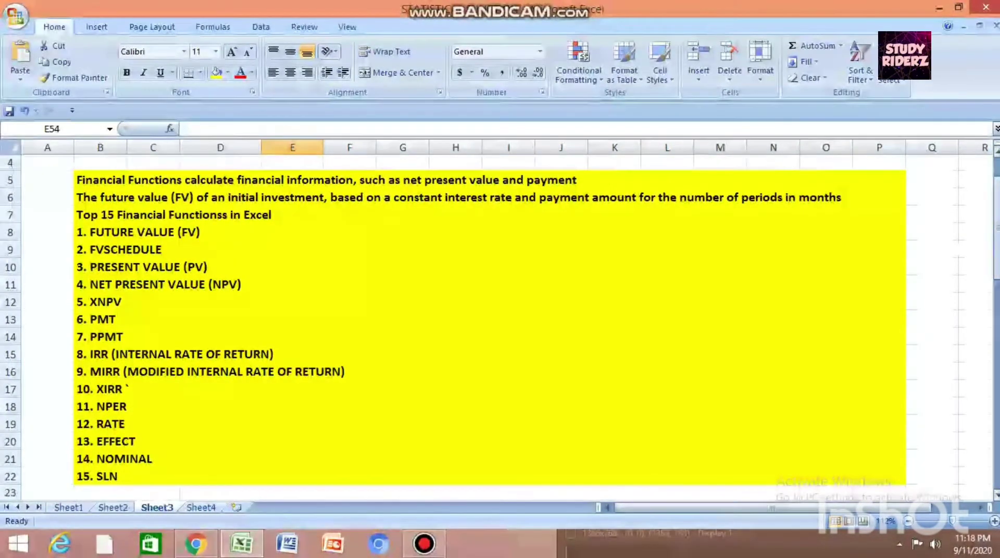
{"action": "left_click_drag", "start_coordinate": [997, 259], "coordinate": [997, 280]}
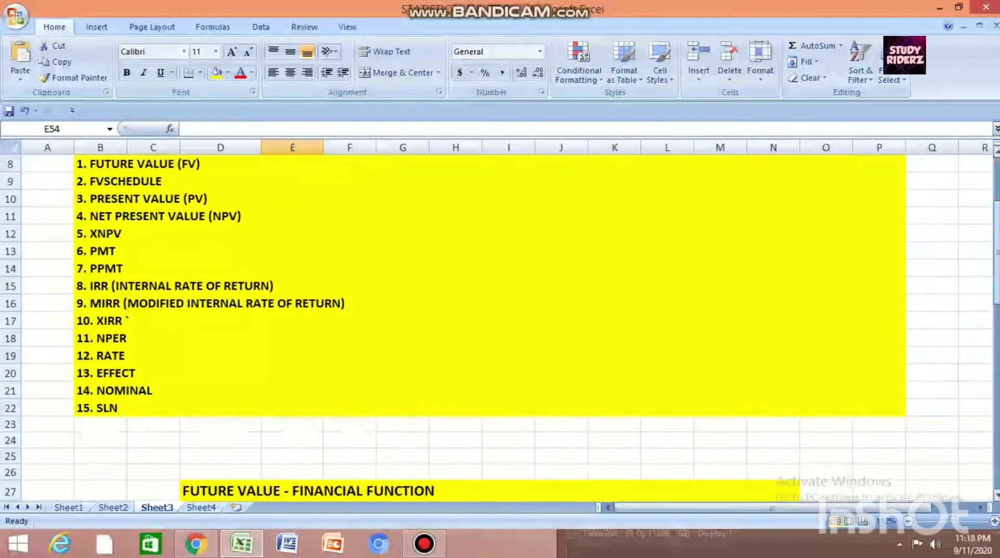
{"action": "left_click_drag", "start_coordinate": [997, 280], "coordinate": [997, 305]}
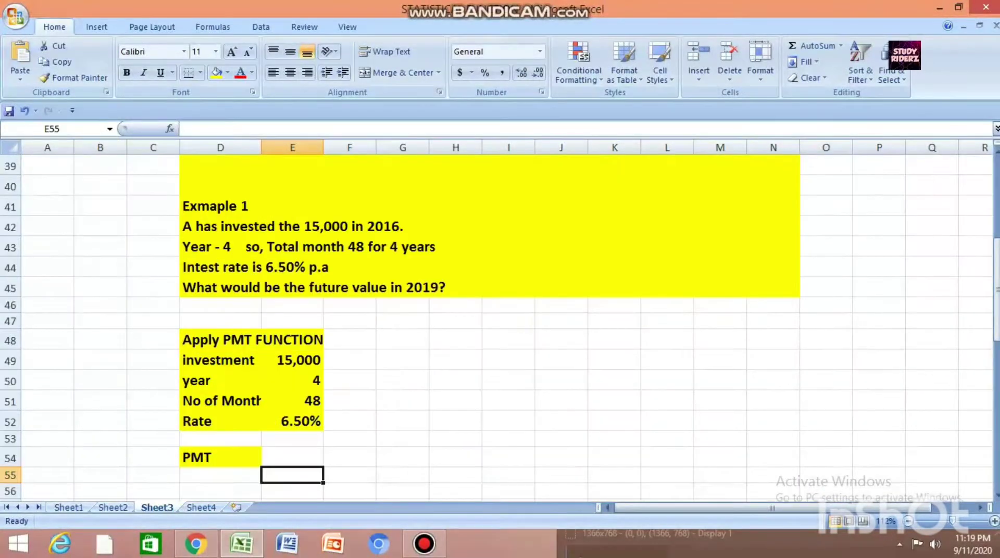
{"action": "key", "text": "Down"}
{"action": "key", "text": "Up"}
{"action": "key", "text": "Up"}
{"action": "key", "text": "Up"}
{"action": "key", "text": "Up"}
{"action": "key", "text": "Up"}
{"action": "key", "text": "Up"}
{"action": "key", "text": "Up"}
{"action": "key", "text": "Up"}
{"action": "key", "text": "Up"}
{"action": "key", "text": "Up"}
{"action": "key", "text": "Up"}
{"action": "key", "text": "Up"}
{"action": "key", "text": "Up"}
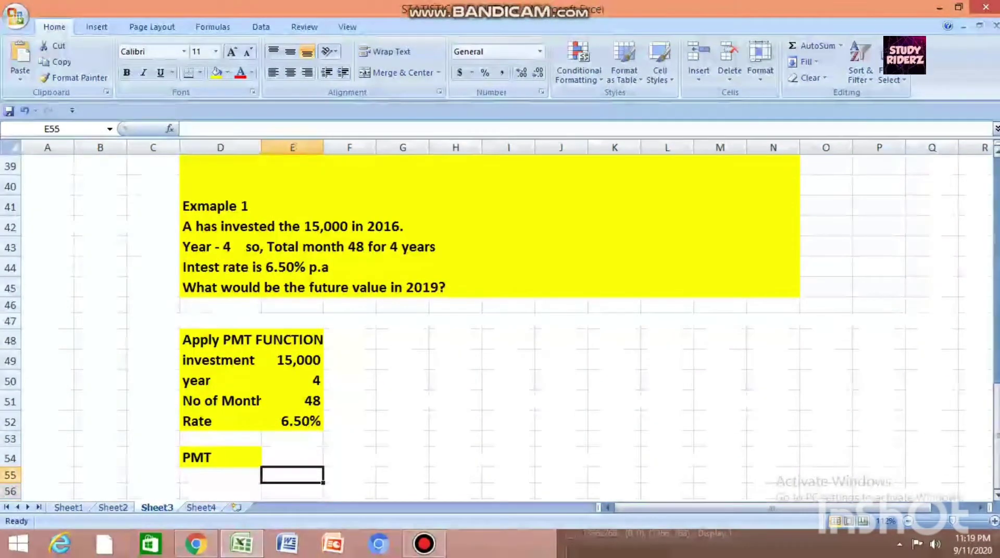
{"action": "key", "text": "Up"}
{"action": "key", "text": "Up"}
{"action": "key", "text": "Up"}
{"action": "key", "text": "Up"}
{"action": "key", "text": "Up"}
{"action": "key", "text": "Up"}
{"action": "key", "text": "Up"}
{"action": "key", "text": "Up"}
{"action": "key", "text": "Up"}
{"action": "key", "text": "Up"}
{"action": "key", "text": "Up"}
{"action": "key", "text": "Up"}
{"action": "key", "text": "Up"}
{"action": "key", "text": "Up"}
{"action": "key", "text": "Up"}
{"action": "key", "text": "Up"}
{"action": "key", "text": "Up"}
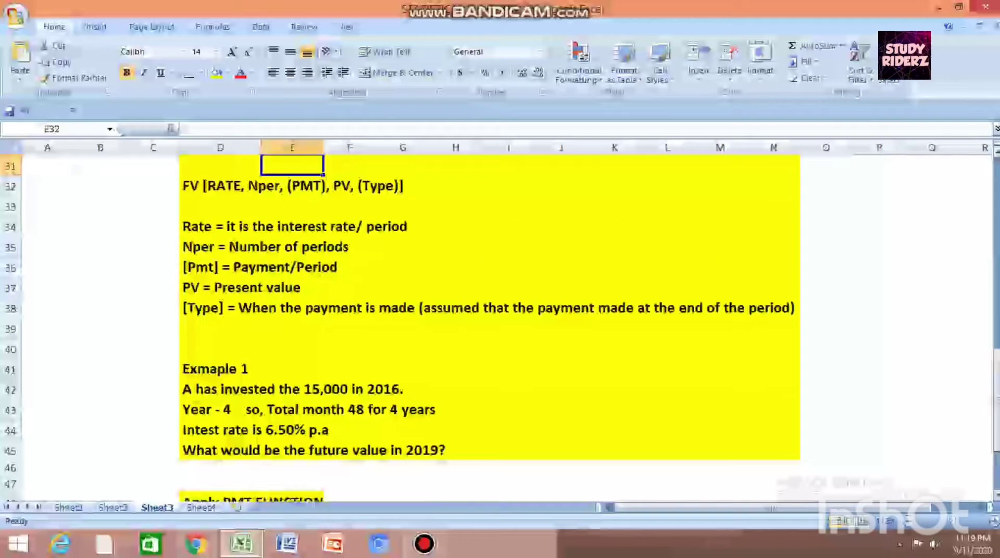
{"action": "key", "text": "Down"}
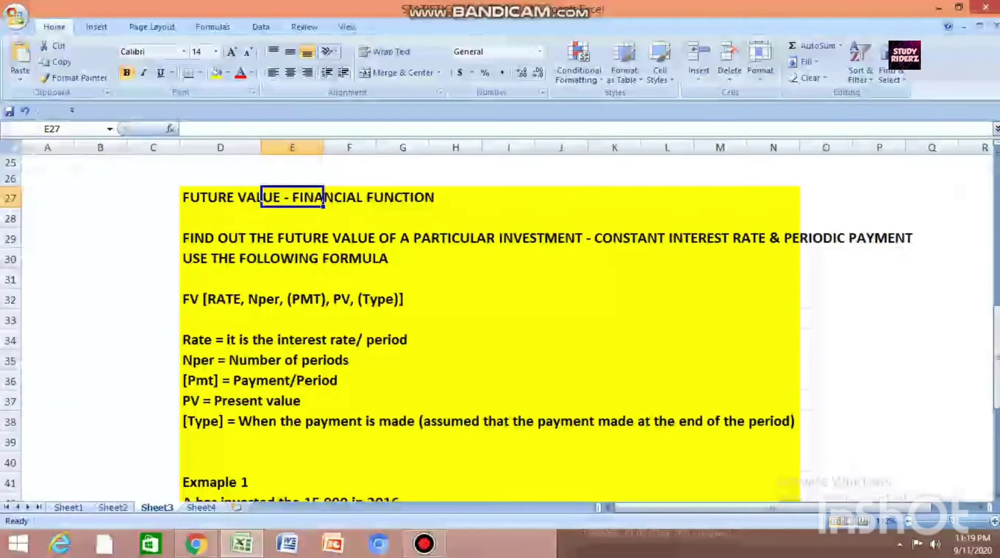
Read the FV formula syntax, its argument explanations and the investment details of Example 1.
{"action": "left_click", "coordinate": [292, 218]}
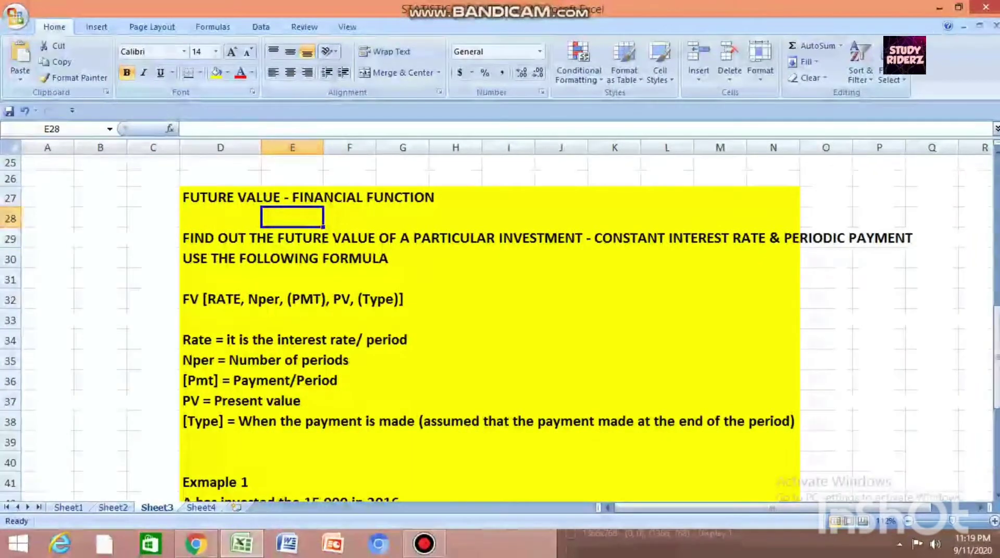
{"action": "key", "text": "Down"}
{"action": "key", "text": "Down"}
{"action": "key", "text": "Down"}
{"action": "key", "text": "Down"}
{"action": "key", "text": "Down"}
{"action": "key", "text": "Down"}
{"action": "key", "text": "Down"}
{"action": "key", "text": "Down"}
{"action": "key", "text": "Down"}
{"action": "key", "text": "Down"}
{"action": "key", "text": "Down"}
{"action": "key", "text": "Down"}
{"action": "key", "text": "Down"}
{"action": "key", "text": "Down"}
{"action": "key", "text": "Down"}
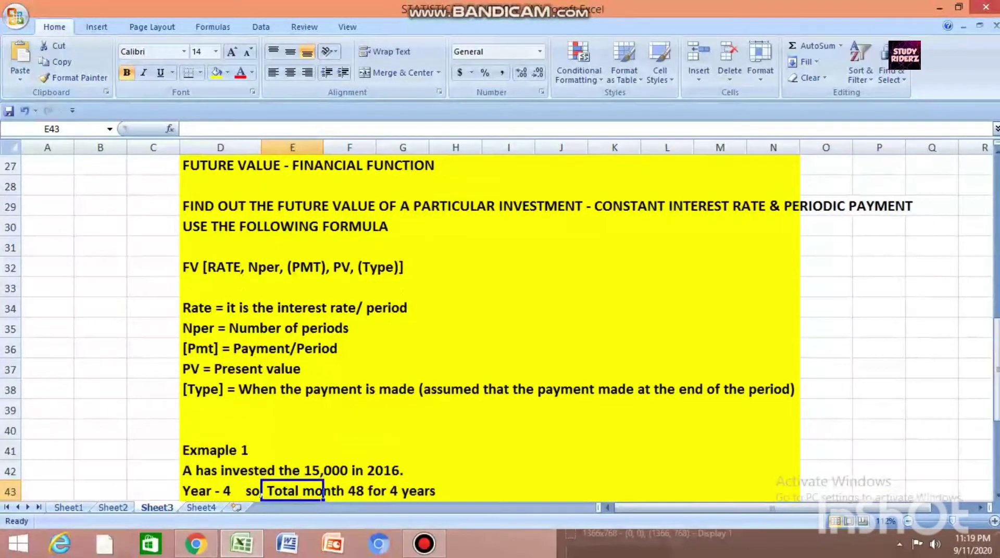
{"action": "key", "text": "Down"}
{"action": "key", "text": "Down"}
{"action": "key", "text": "Down"}
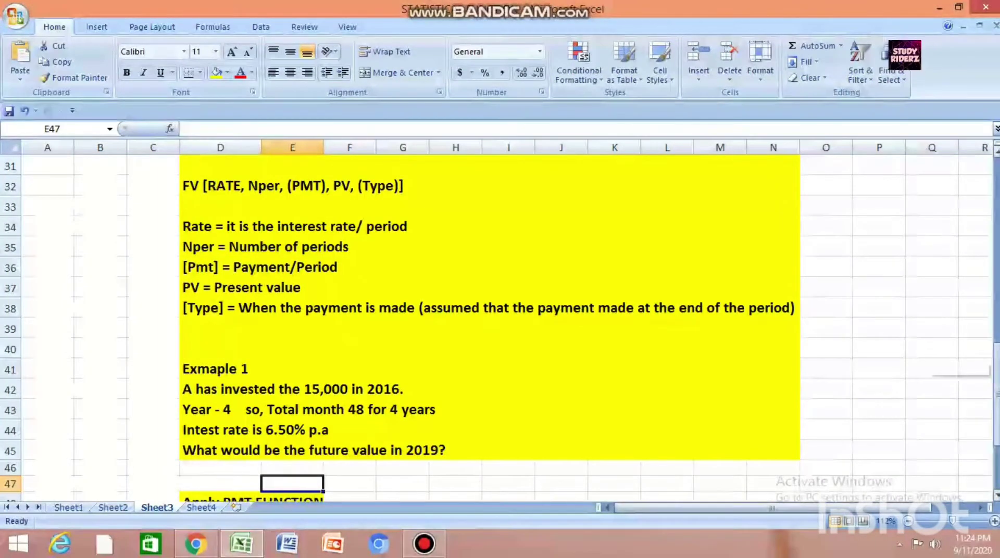
Examine the PMT input table below Example 1 and select E54, the empty cell beside the PMT label.
{"action": "left_click_drag", "start_coordinate": [997, 368], "coordinate": [997, 375]}
{"action": "key", "text": "Down"}
{"action": "key", "text": "Down"}
{"action": "key", "text": "Down"}
{"action": "key", "text": "Down"}
{"action": "key", "text": "Down"}
{"action": "key", "text": "Down"}
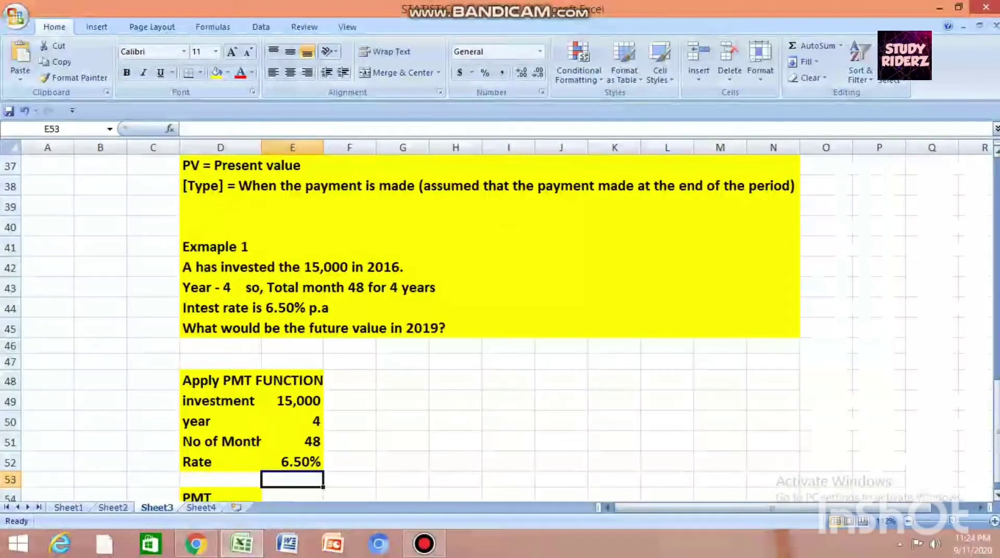
{"action": "key", "text": "Down"}
{"action": "key", "text": "Down"}
{"action": "key", "text": "Down"}
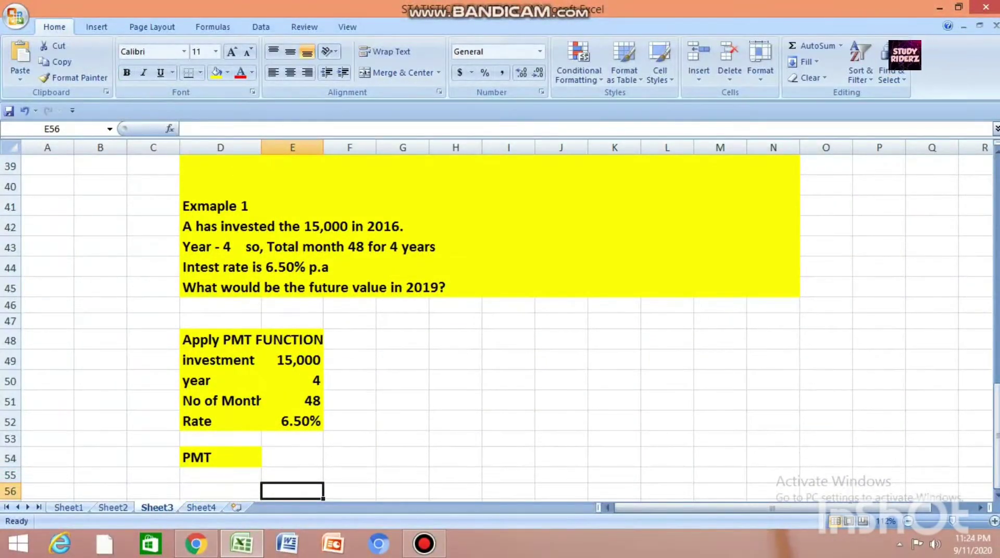
{"action": "key", "text": "Up"}
{"action": "key", "text": "Up"}
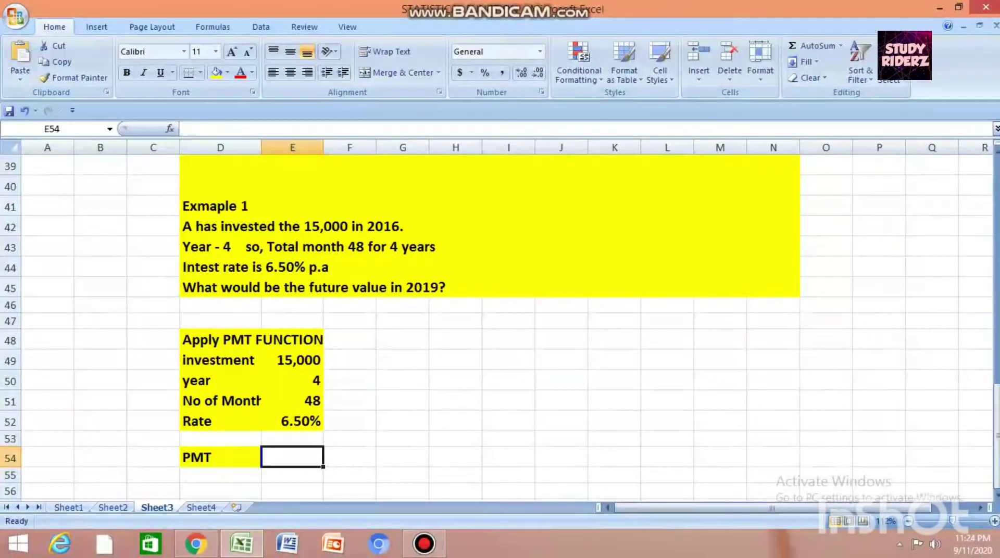
Insert the PMT function from the Financial category into cell E54.
{"action": "left_click", "coordinate": [212, 27]}
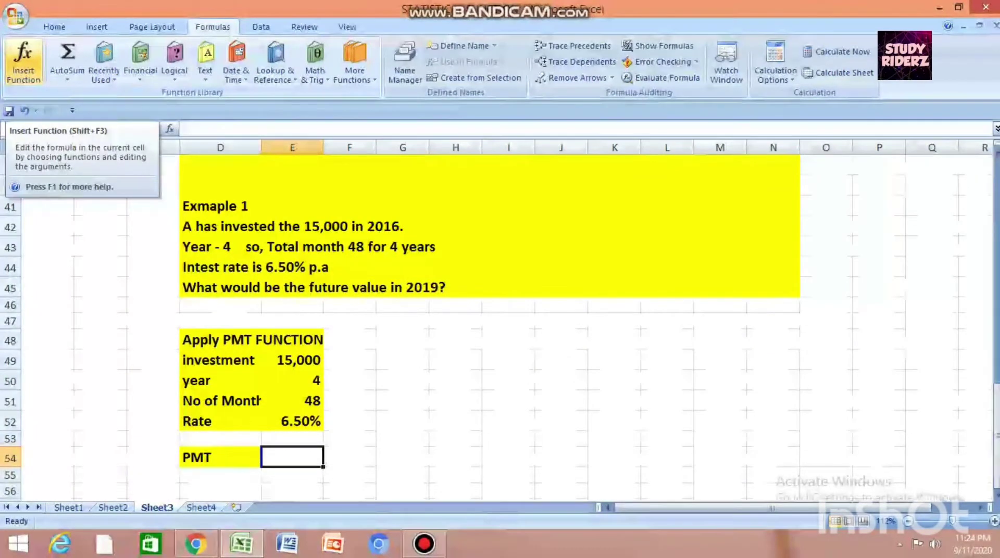
{"action": "left_click", "coordinate": [23, 61]}
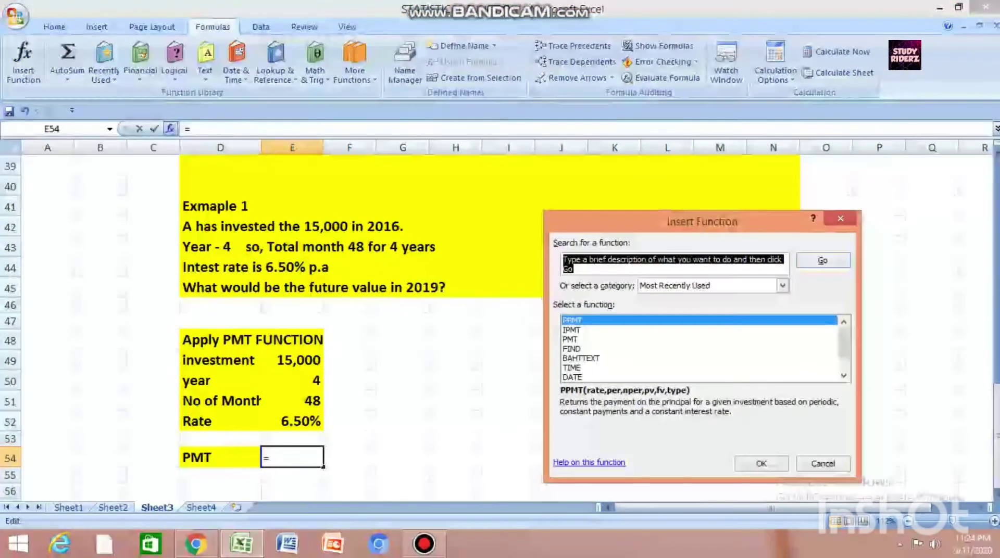
{"action": "left_click_drag", "start_coordinate": [702, 221], "coordinate": [644, 201]}
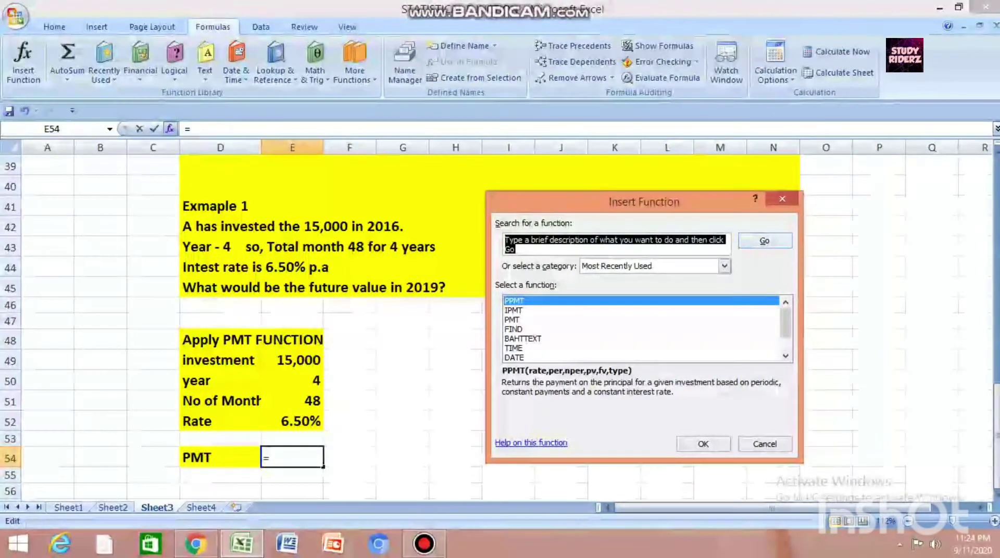
{"action": "left_click", "coordinate": [725, 266]}
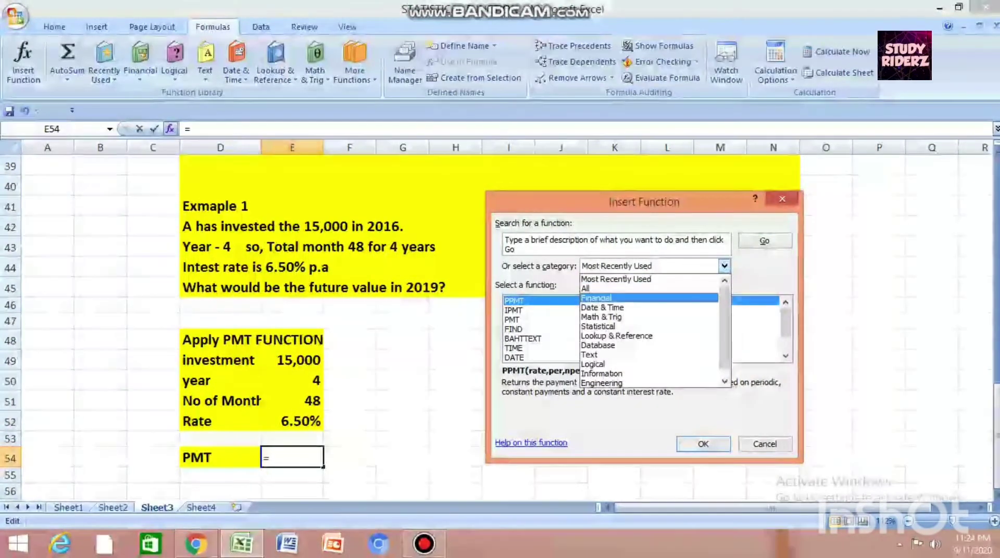
{"action": "left_click", "coordinate": [597, 299]}
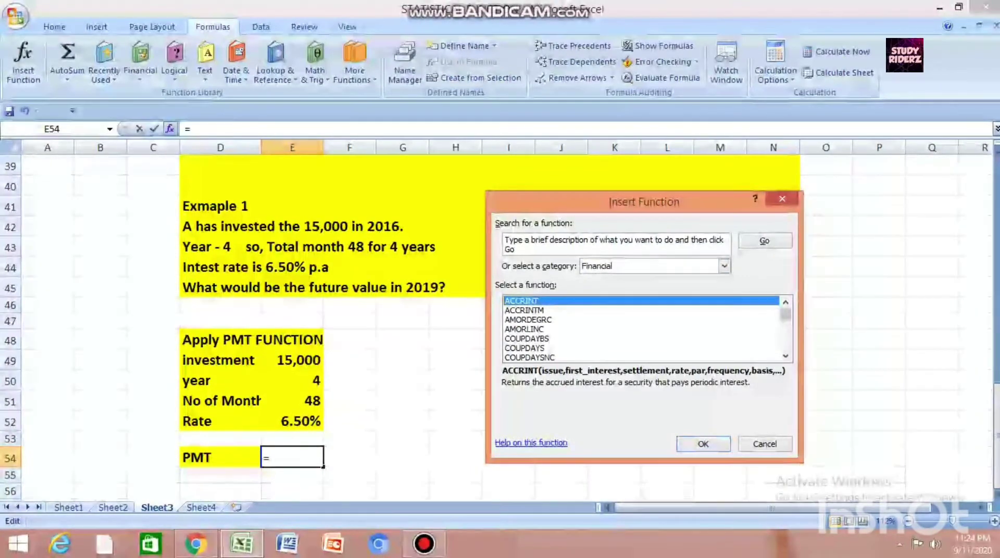
{"action": "scroll", "coordinate": [644, 329], "scroll_direction": "down", "scroll_amount": 5}
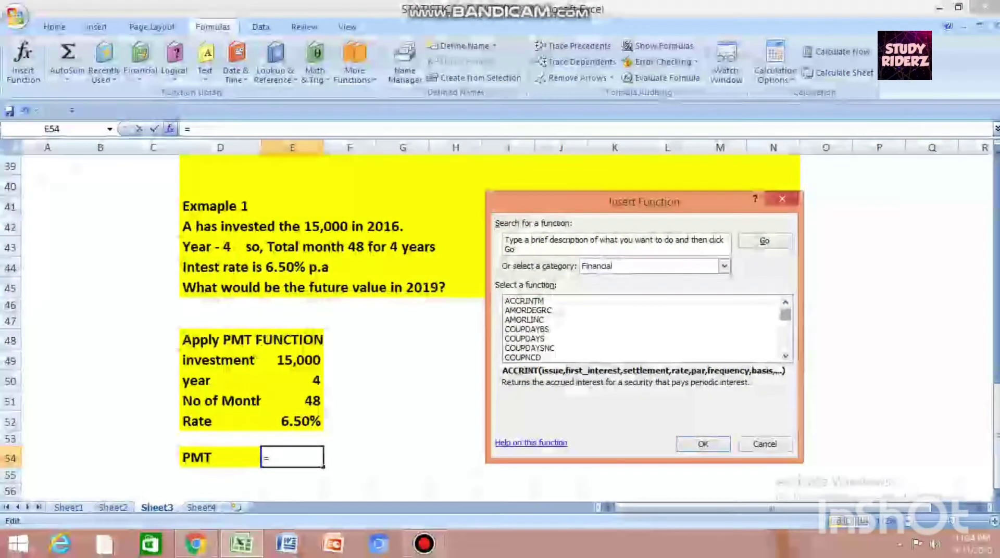
{"action": "scroll", "coordinate": [643, 329], "scroll_direction": "down", "scroll_amount": 1}
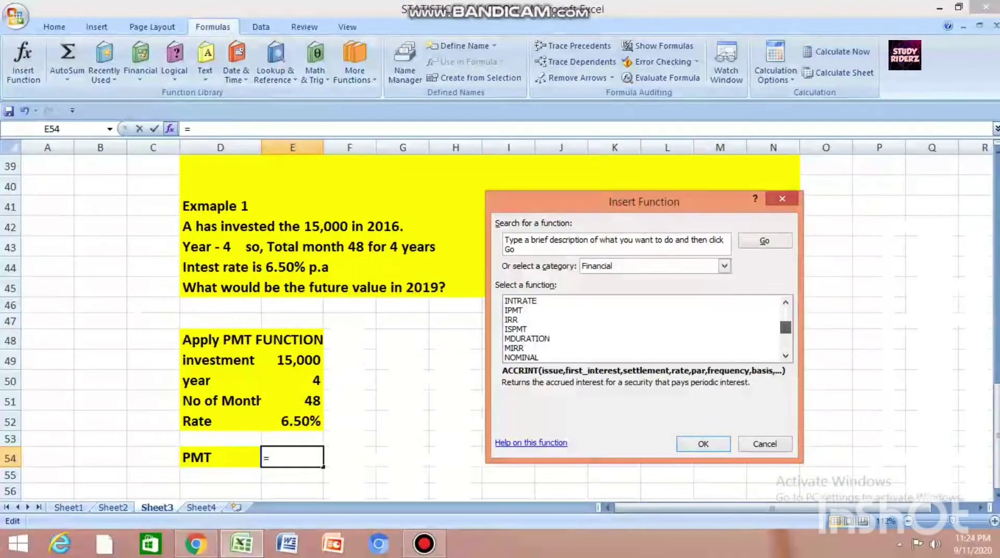
{"action": "scroll", "coordinate": [643, 329], "scroll_direction": "down", "scroll_amount": 2}
{"action": "scroll", "coordinate": [643, 329], "scroll_direction": "down", "scroll_amount": 2}
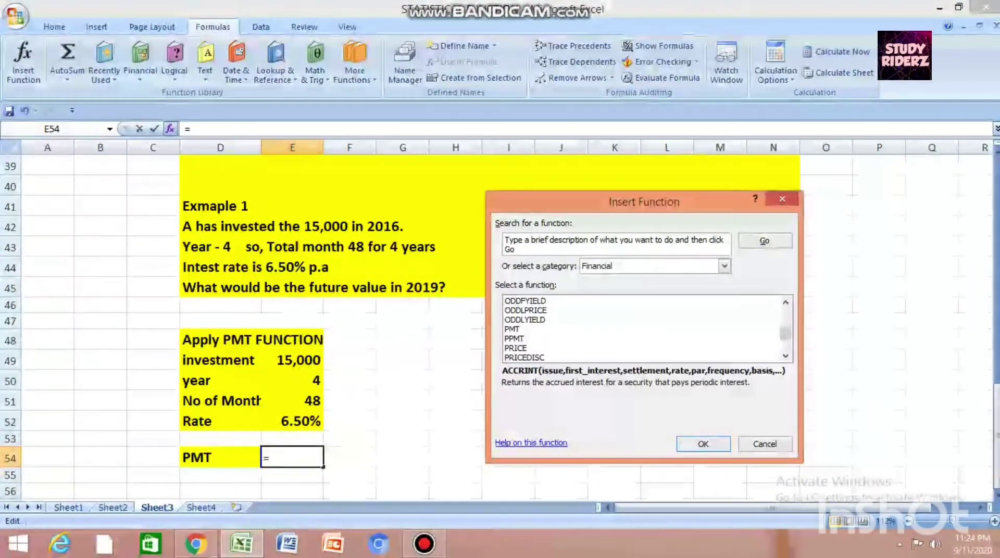
{"action": "left_click", "coordinate": [513, 329]}
{"action": "key", "text": "Return"}
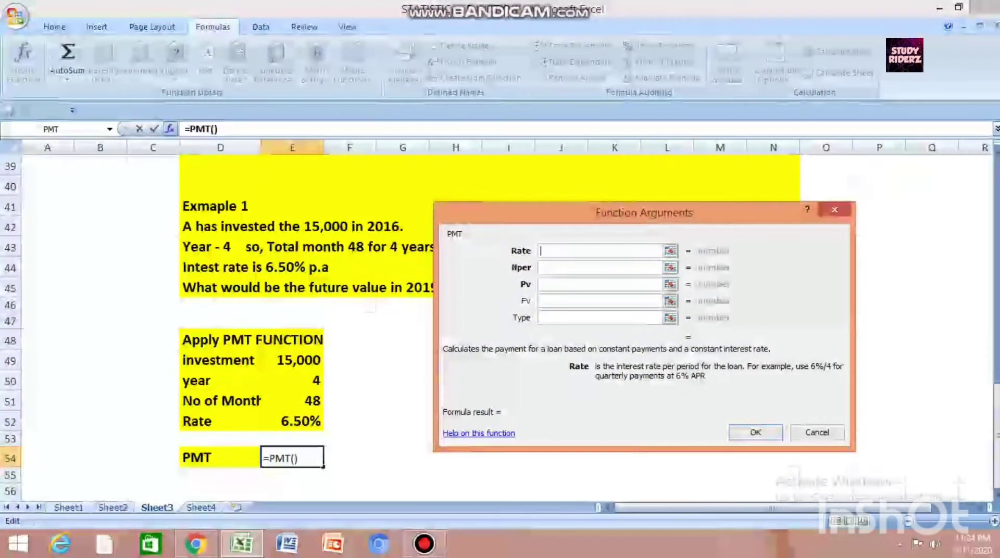
Set the PMT function's Rate argument to E52/12.
{"action": "left_click", "coordinate": [292, 422]}
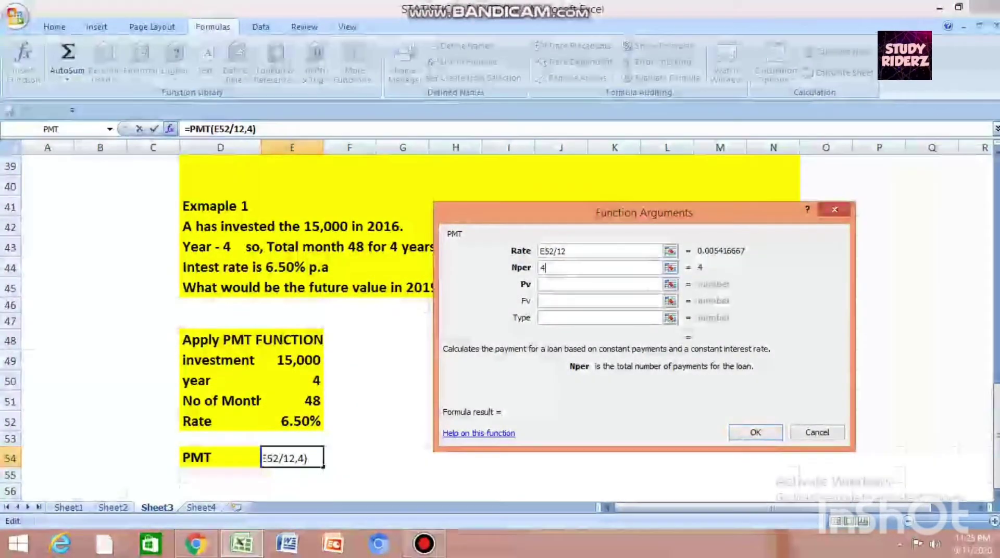
{"action": "type", "text": "*"}
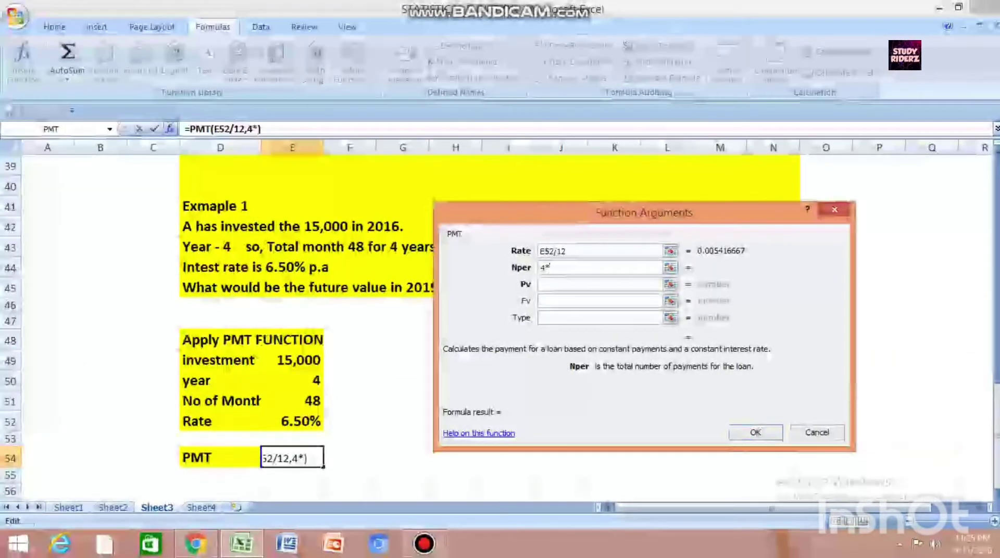
{"action": "key", "text": "BackSpace"}
{"action": "key", "text": "BackSpace"}
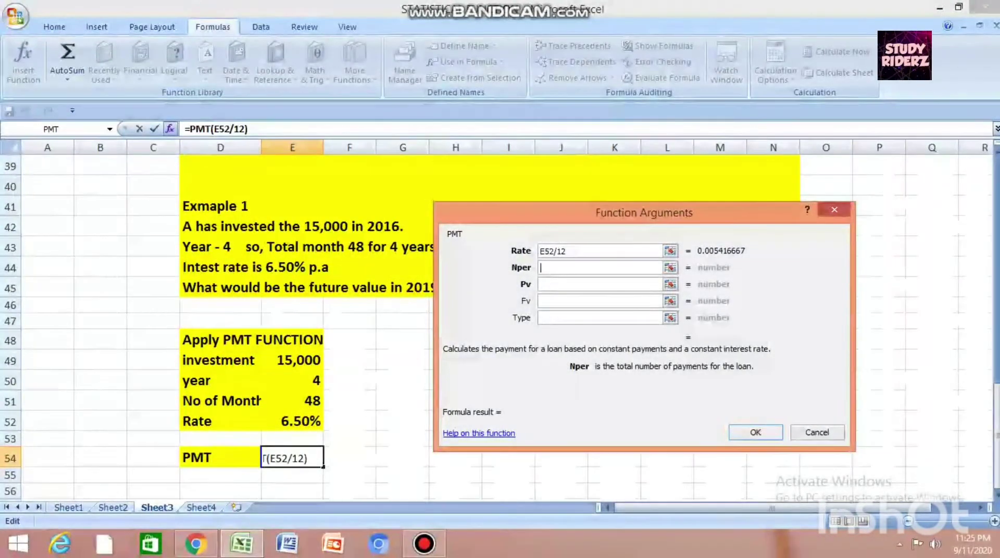
Set Nper to E50*12 and Pv to the investment cell E49, completing the PMT formula in E54.
{"action": "left_click", "coordinate": [292, 380]}
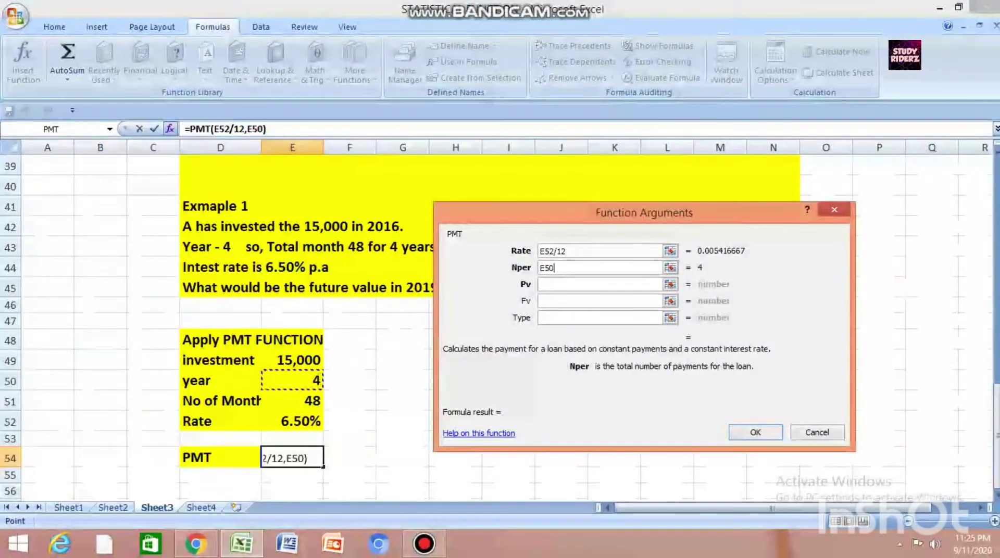
{"action": "type", "text": "*"}
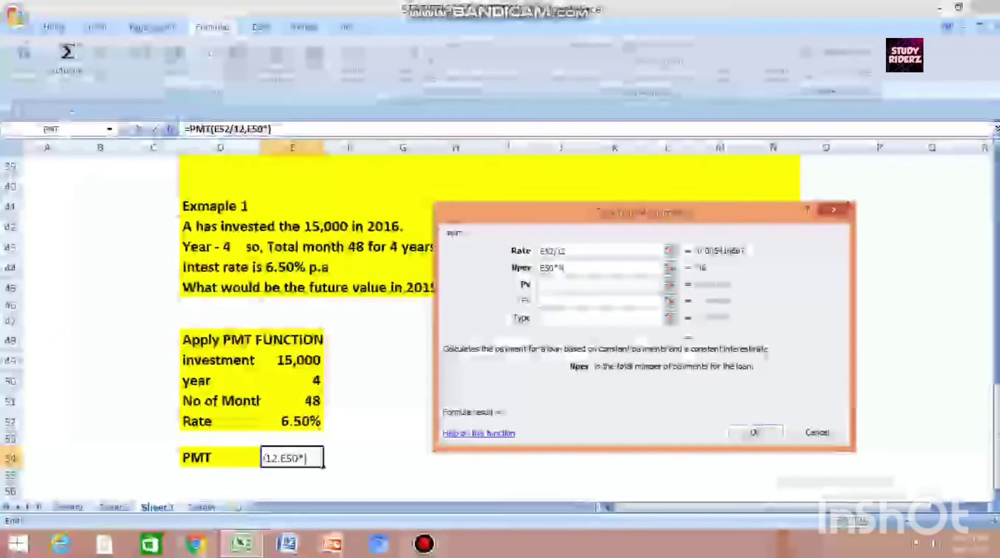
{"action": "type", "text": "4"}
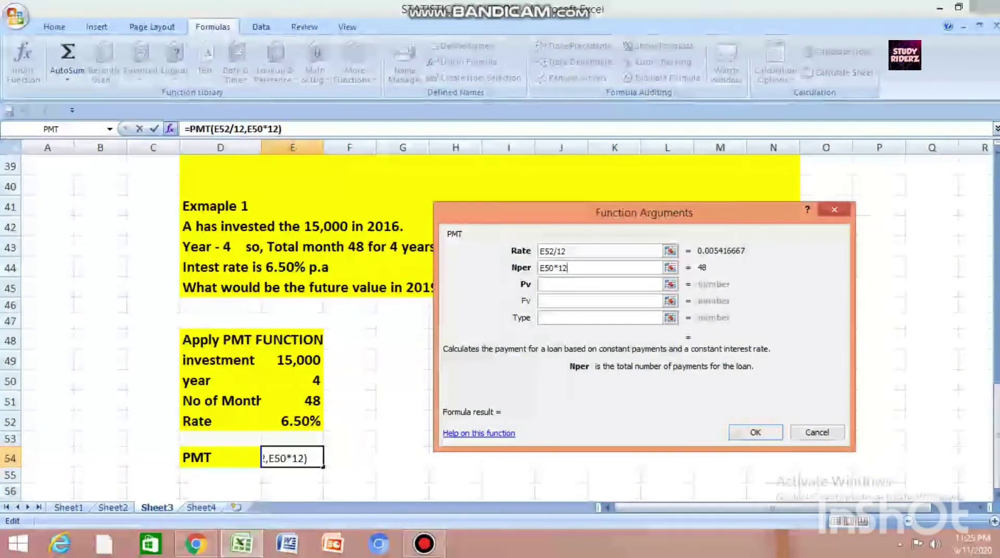
{"action": "left_click", "coordinate": [599, 285]}
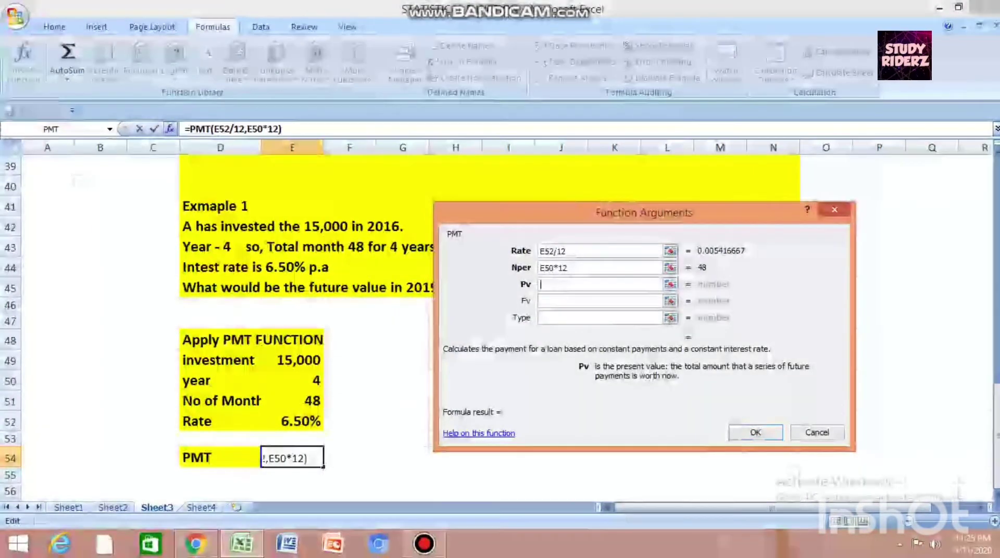
{"action": "left_click", "coordinate": [293, 361]}
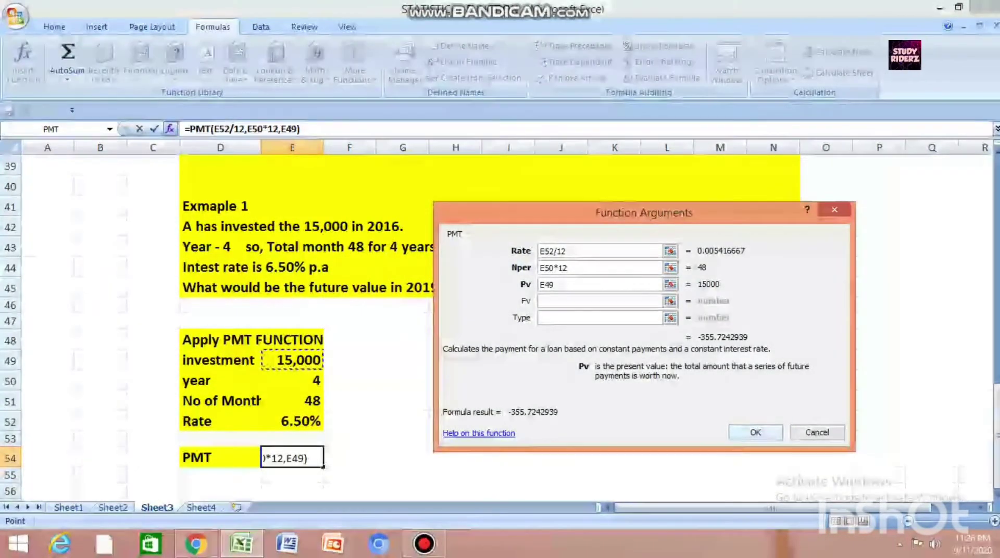
{"action": "key", "text": "Return"}
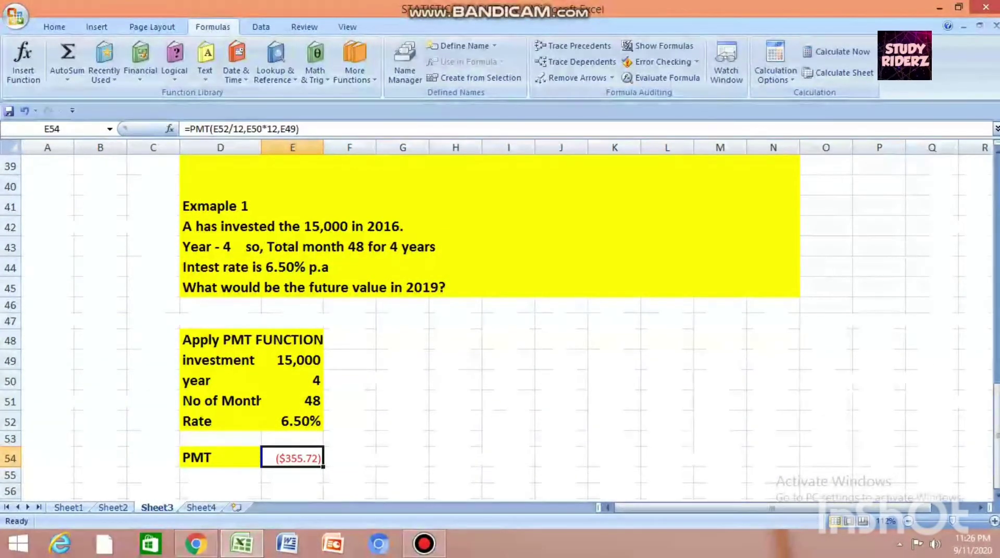
Extend the PMT label in cell D54 to read "PMT(Monthly Payment)".
{"action": "double_click", "coordinate": [221, 458]}
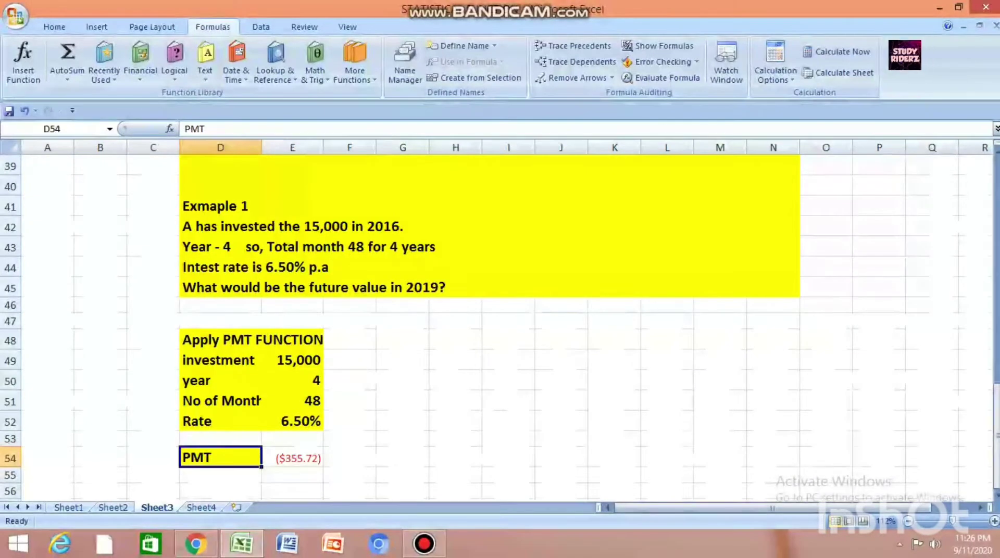
{"action": "type", "text": "(Mo"}
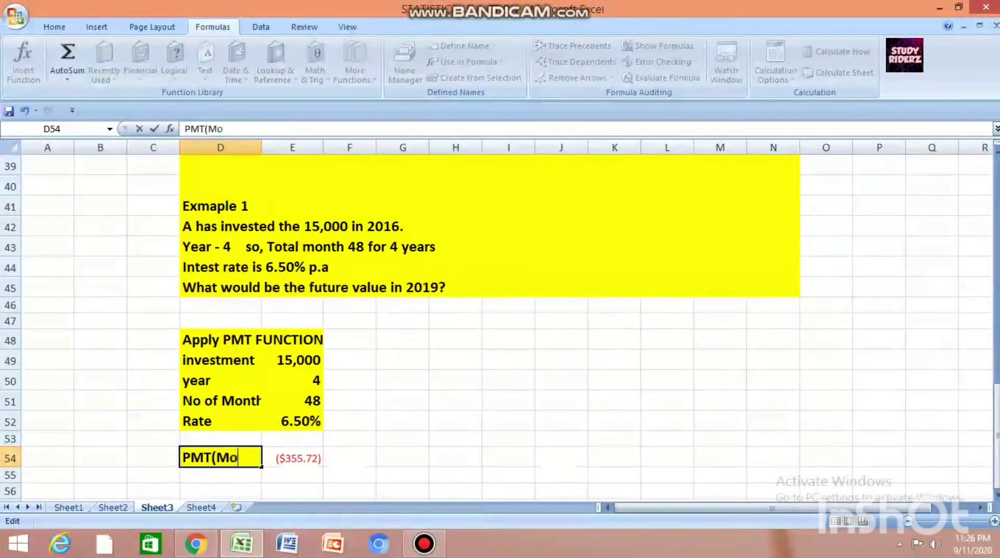
{"action": "type", "text": "nthly Payment"}
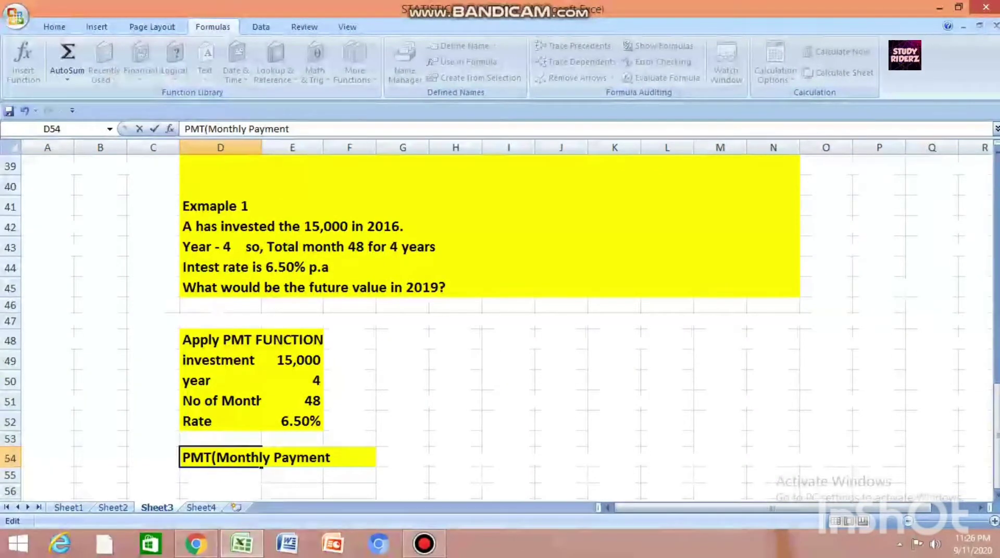
{"action": "type", "text": ")"}
{"action": "left_click", "coordinate": [456, 401]}
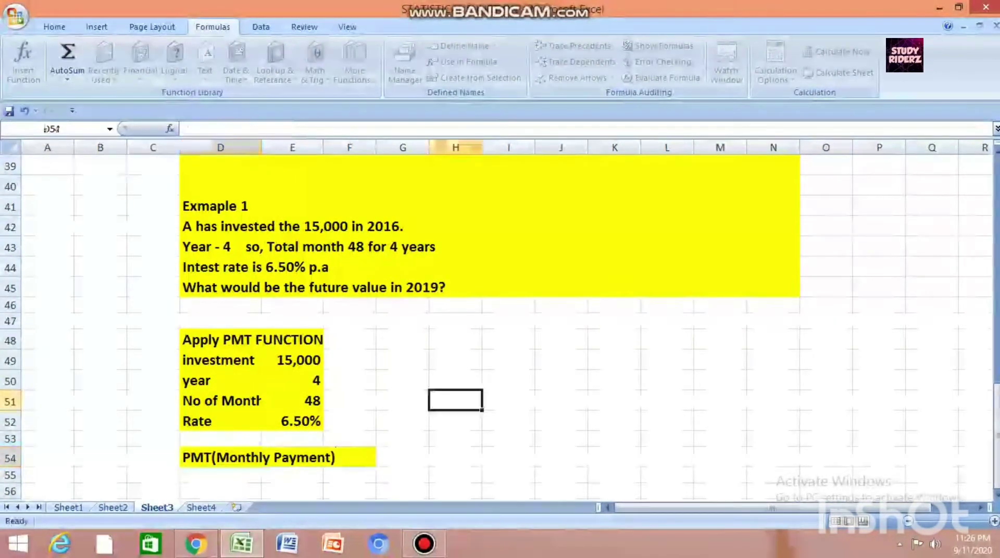
{"action": "left_click", "coordinate": [220, 458]}
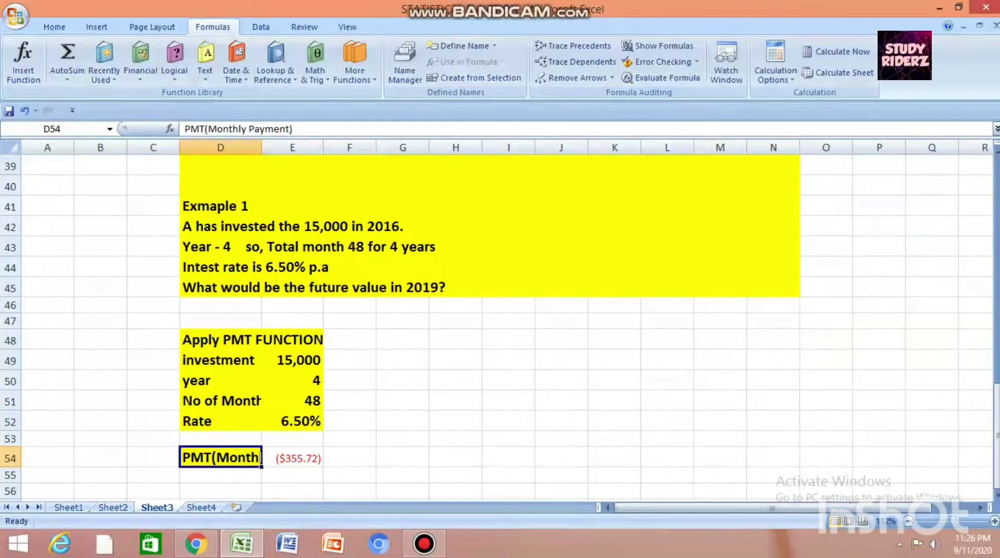
Widen column D so the full "PMT(Monthly Payment)" label fits in its cell.
{"action": "left_click", "coordinate": [221, 147]}
{"action": "left_click_drag", "start_coordinate": [261, 148], "coordinate": [356, 147]}
{"action": "left_click", "coordinate": [496, 379]}
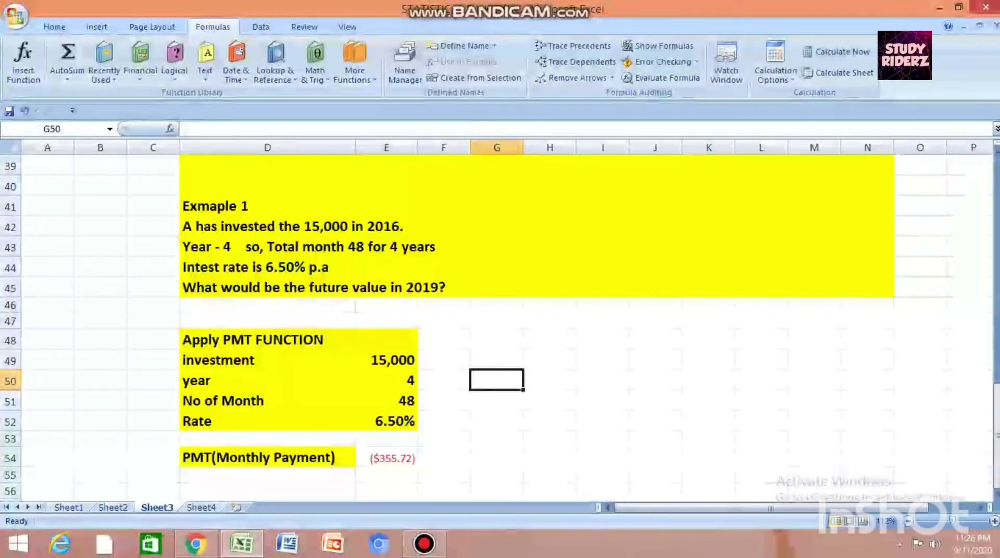
Enter the label "Total Spending" in cell D55, below the monthly payment label.
{"action": "left_click", "coordinate": [267, 475]}
{"action": "type", "text": "tal Spending"}
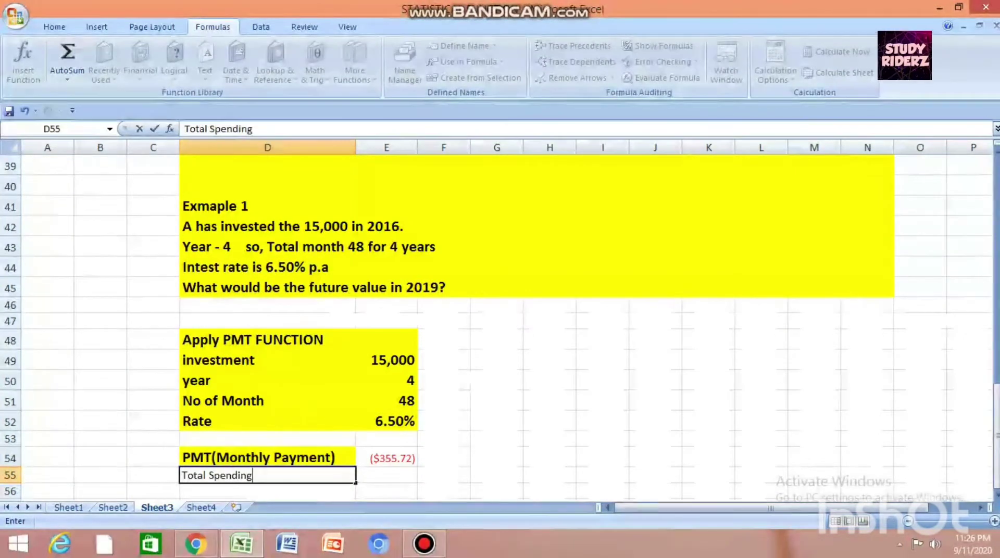
{"action": "type", "text": "otal Spending"}
{"action": "key", "text": "Tab"}
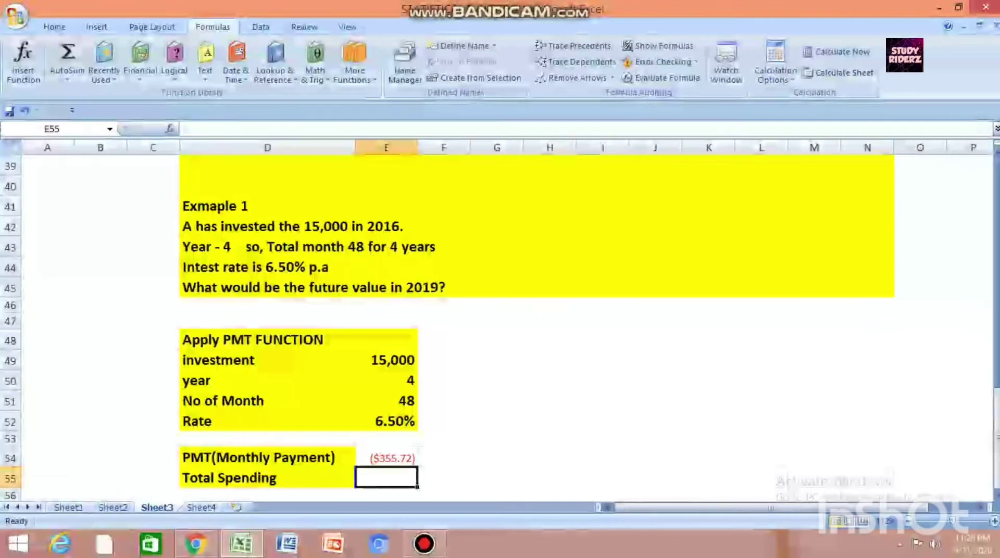
Calculate Total Spending in cell E55 with the formula =E50*12*E54.
{"action": "type", "text": "="}
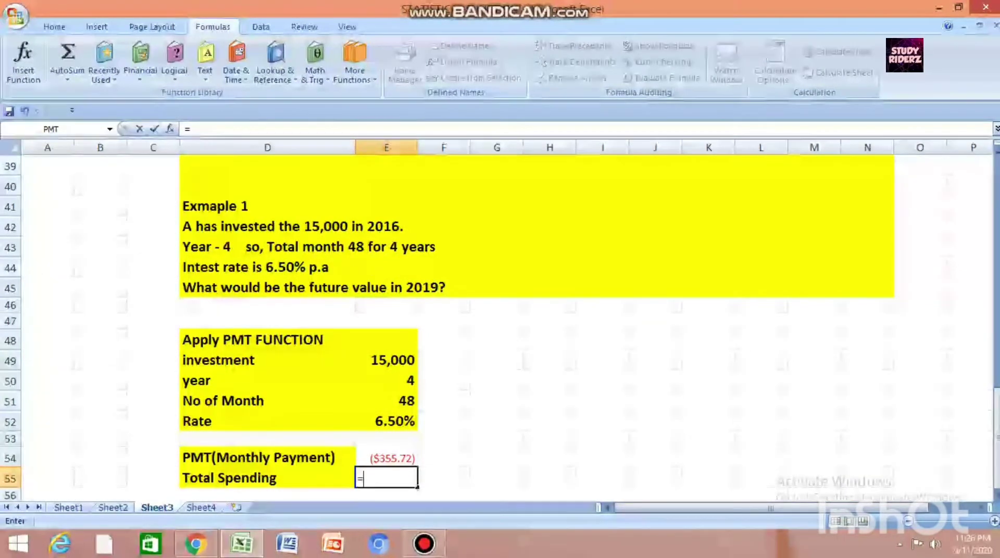
{"action": "left_click", "coordinate": [386, 381]}
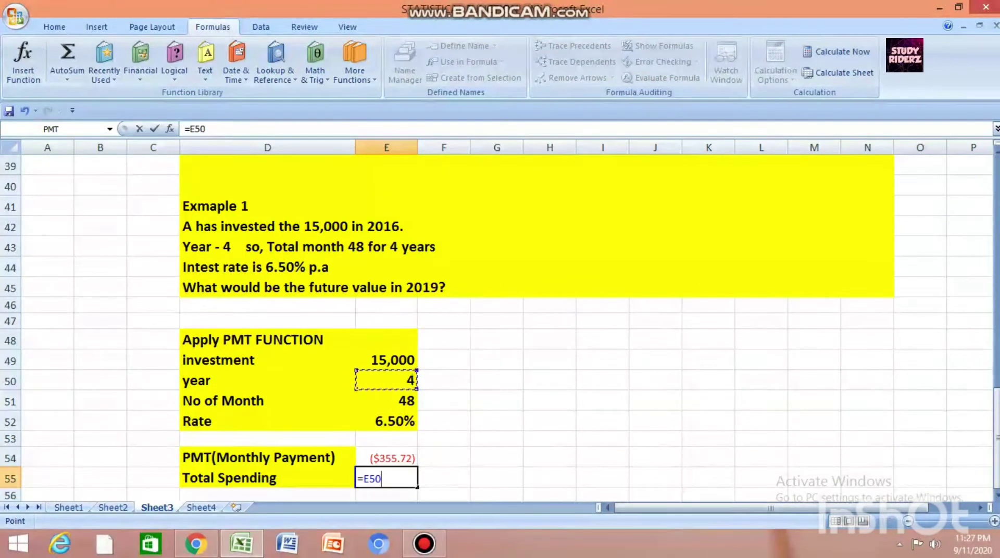
{"action": "type", "text": "*12"}
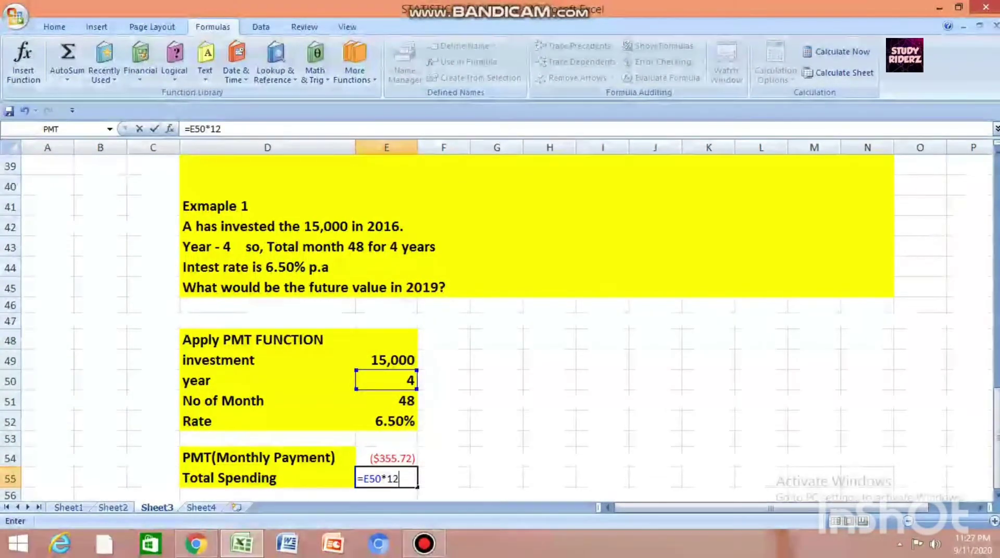
{"action": "type", "text": "*"}
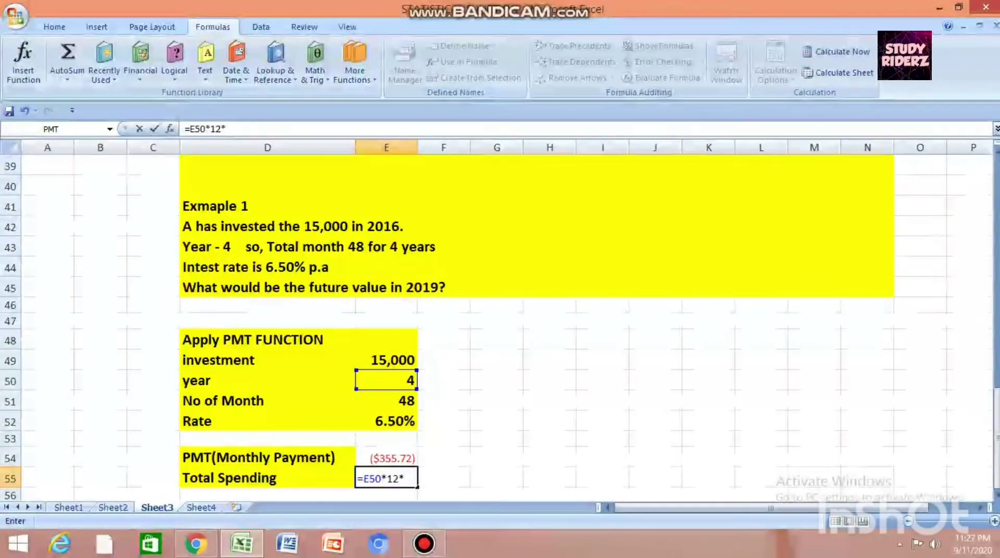
{"action": "key", "text": "Up"}
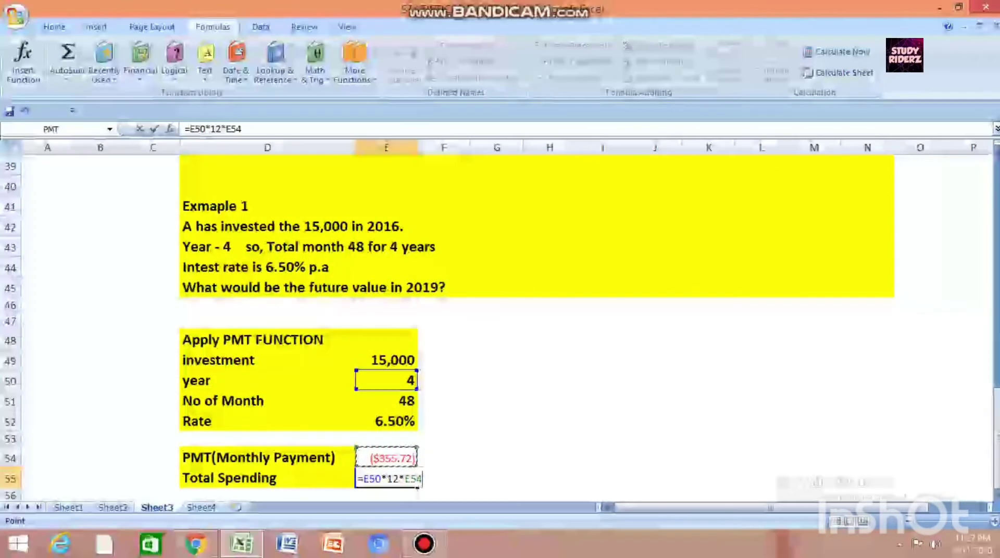
{"action": "key", "text": "Return"}
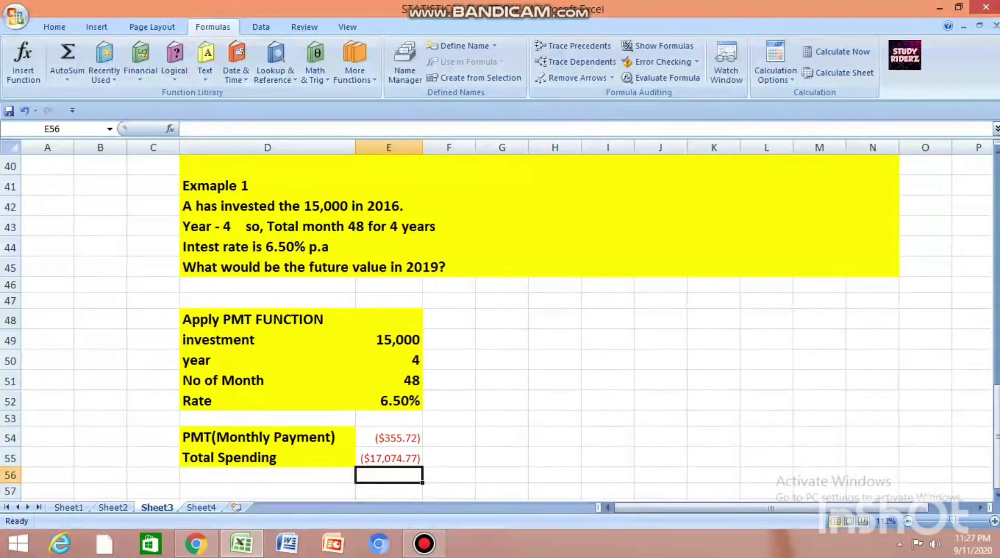
{"action": "key", "text": "Up"}
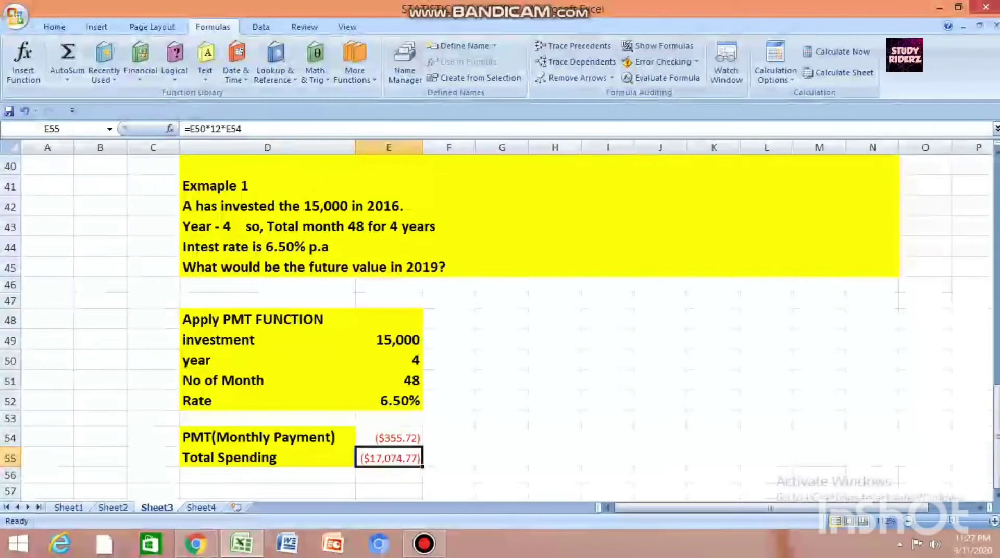
Enter the label "Total Interest" in cell D56, below the Total Spending label.
{"action": "left_click", "coordinate": [268, 476]}
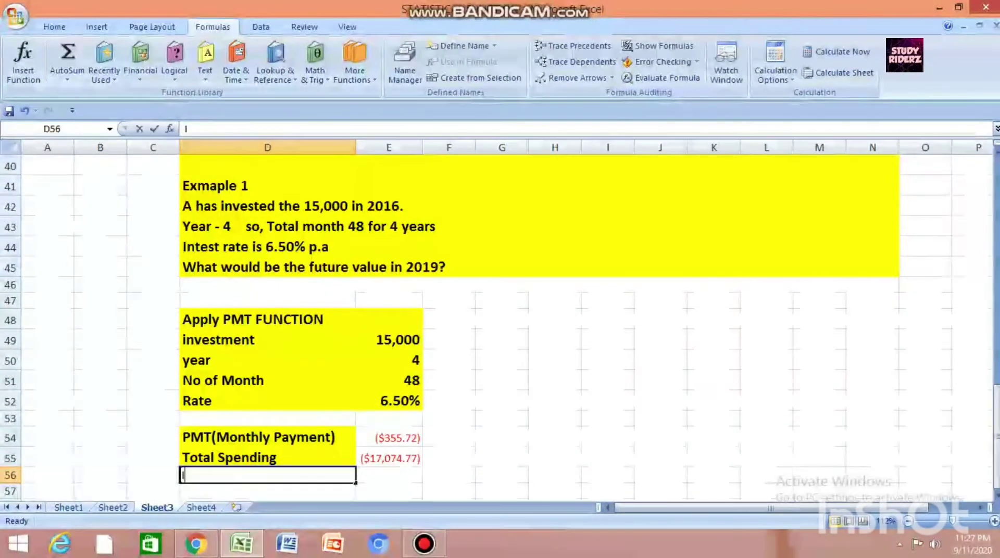
{"action": "type", "text": "Inters"}
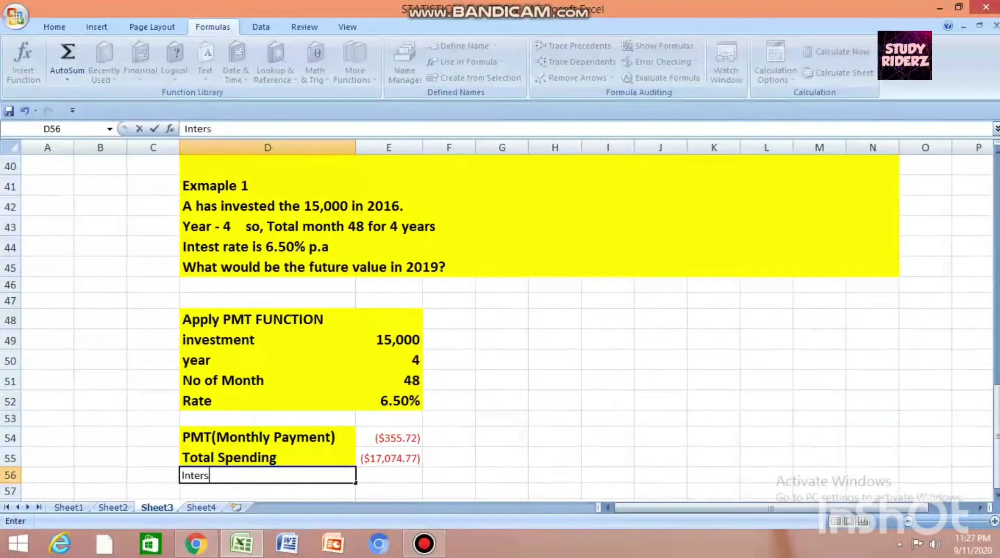
{"action": "type", "text": "est"}
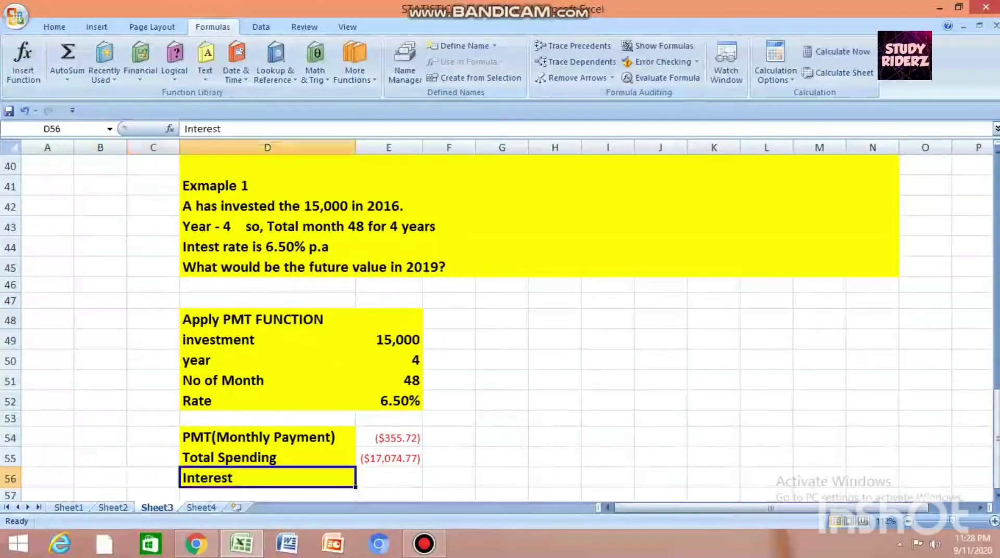
{"action": "key", "text": "F2"}
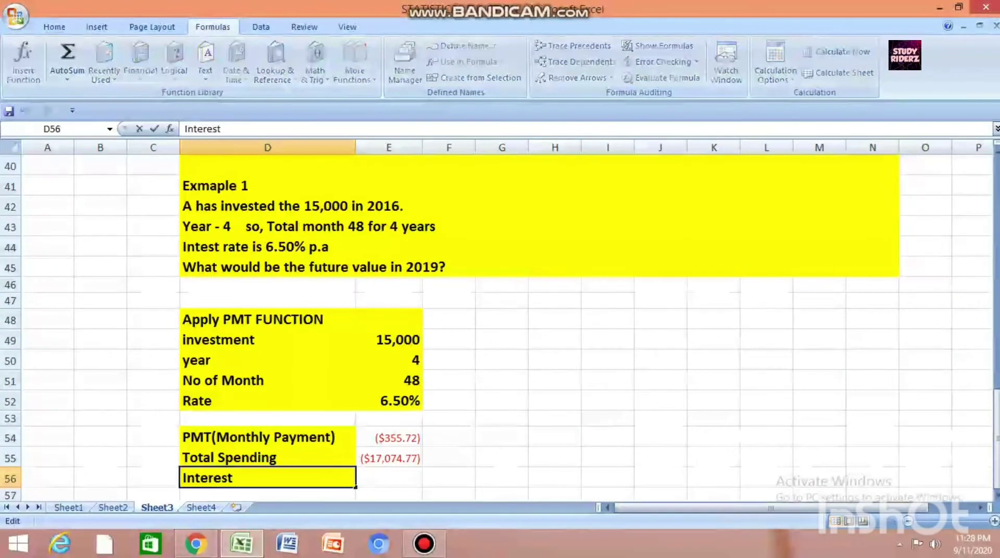
{"action": "type", "text": "T"}
{"action": "key", "text": "Delete"}
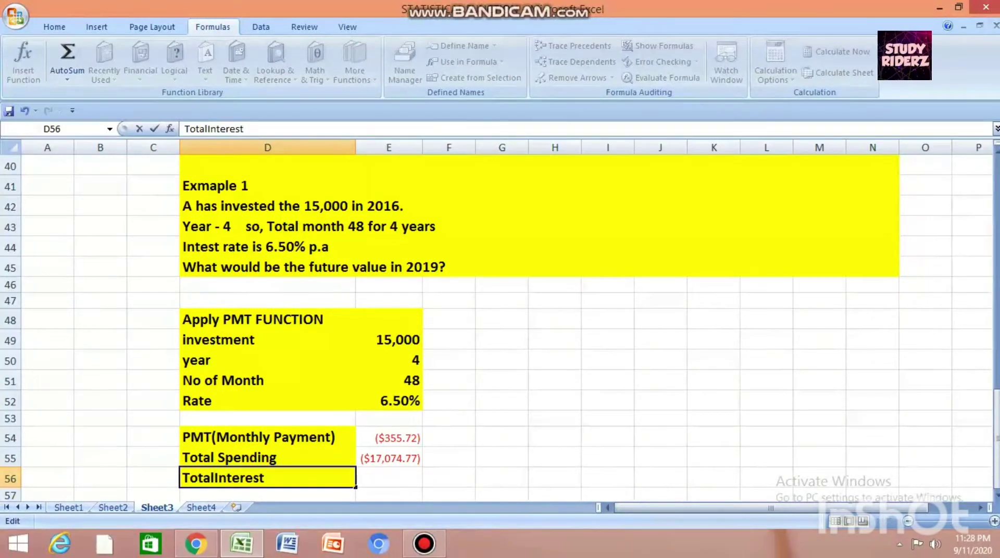
{"action": "key", "text": "Tab"}
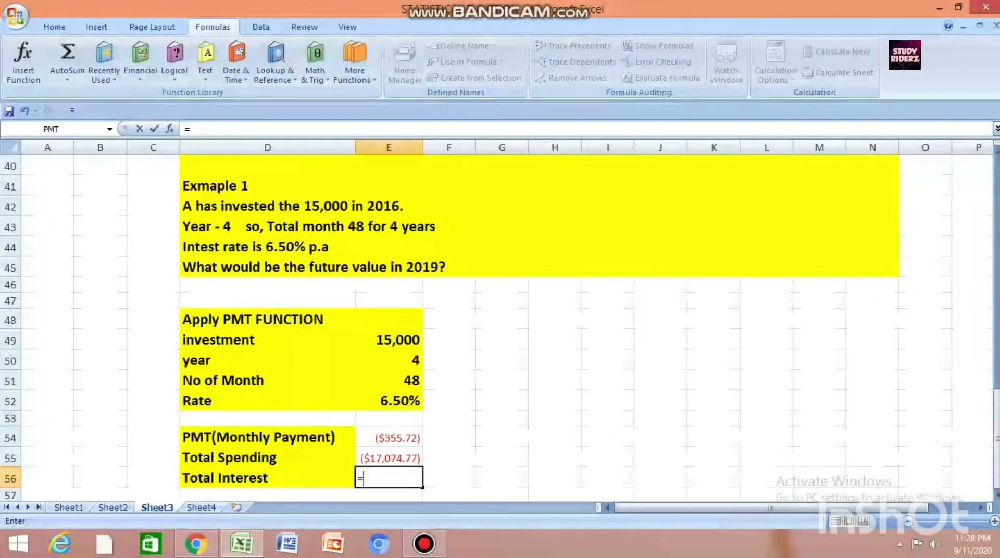
Try to calculate Total Interest in E56 by subtracting the investment in E49 from the total spending in E55.
{"action": "key", "text": "Up"}
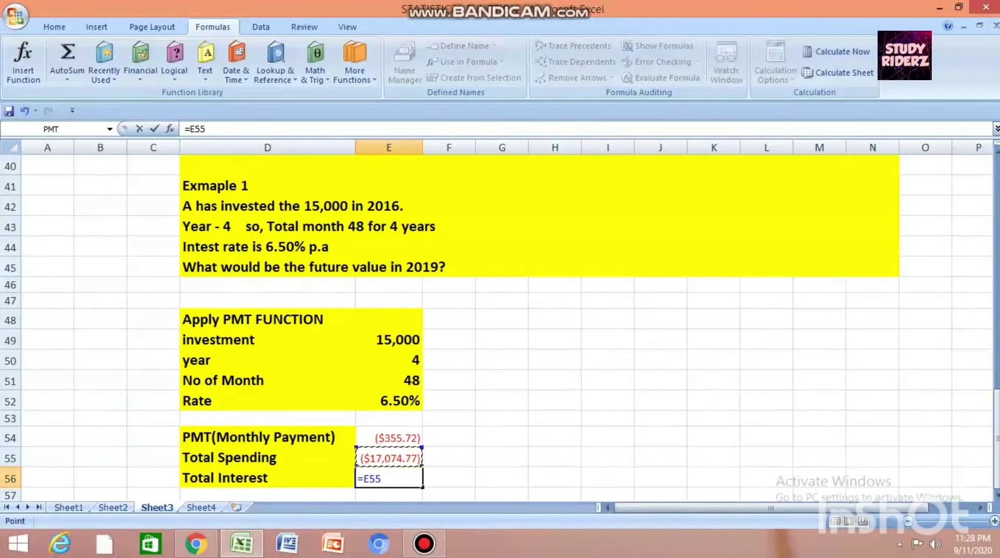
{"action": "type", "text": "-"}
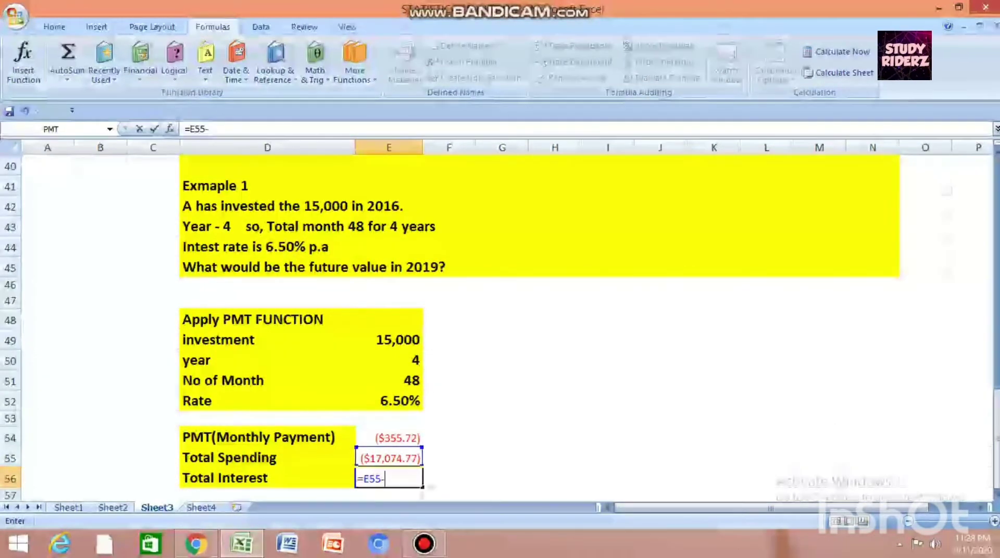
{"action": "left_click", "coordinate": [388, 339]}
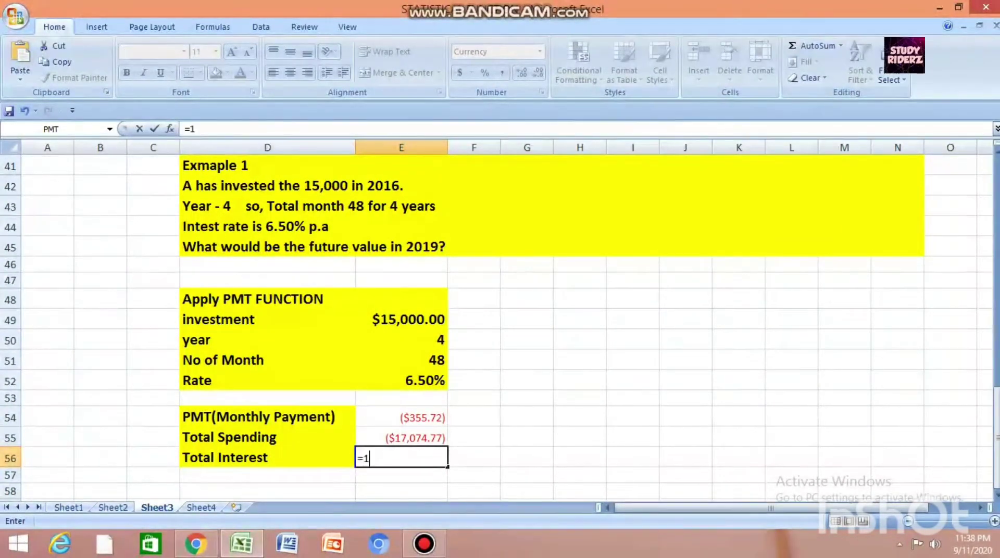
Enter the Total Interest formula =15,000-17,074.77 in cell E56.
{"action": "type", "text": ",000"}
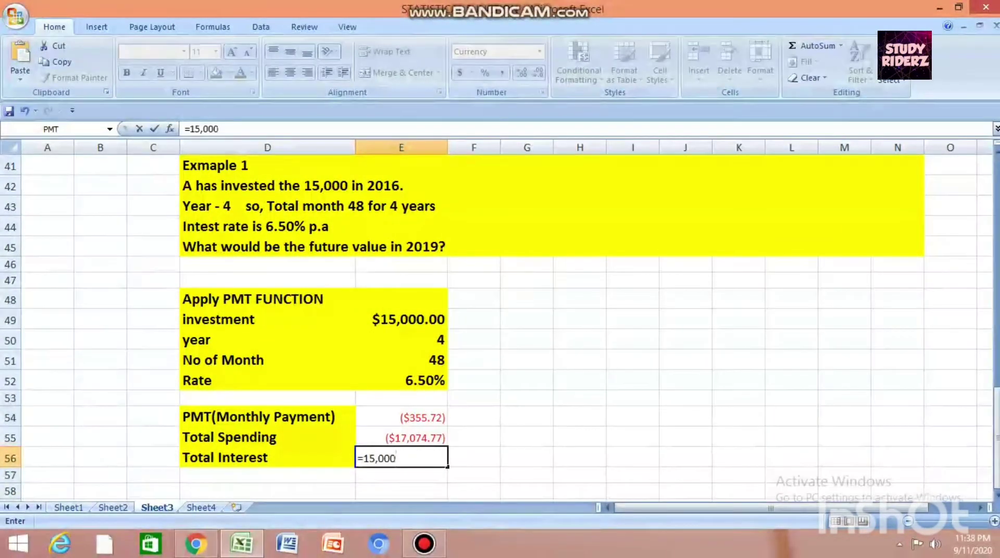
{"action": "type", "text": "-17,"}
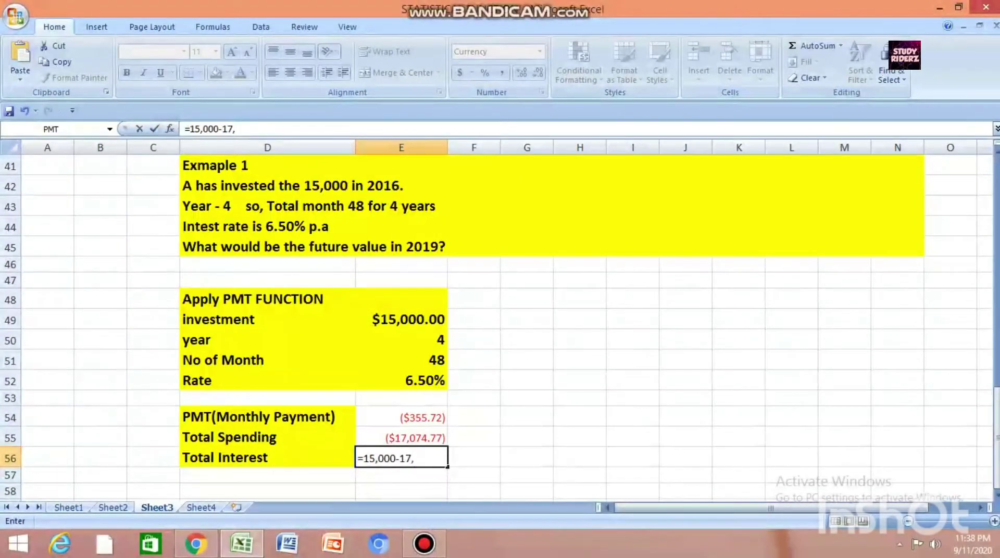
{"action": "type", "text": "074"}
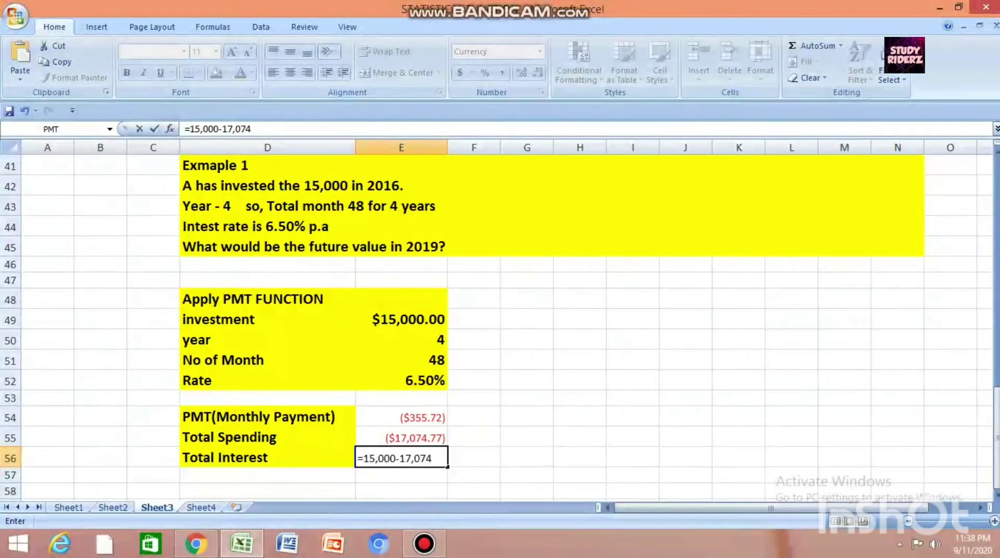
{"action": "type", "text": ".77"}
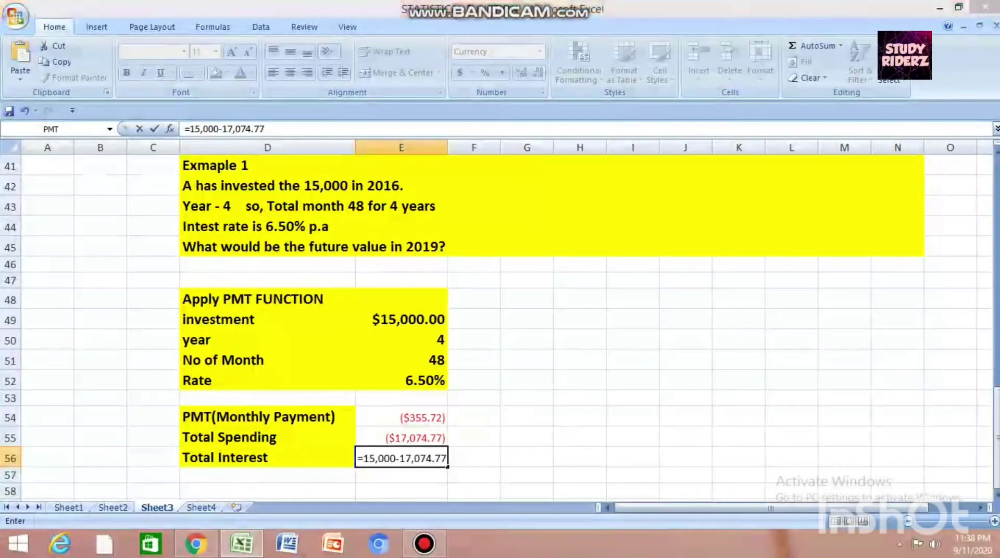
{"action": "key", "text": "Return"}
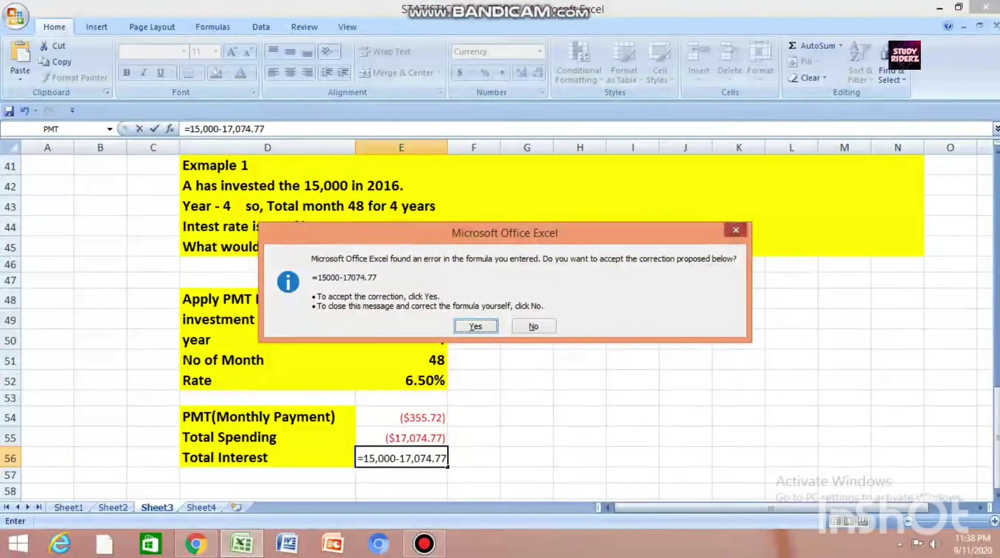
Decline the proposed correction and remove the thousands separators so the E56 formula reads =15000-17074.77.
{"action": "left_click", "coordinate": [736, 230]}
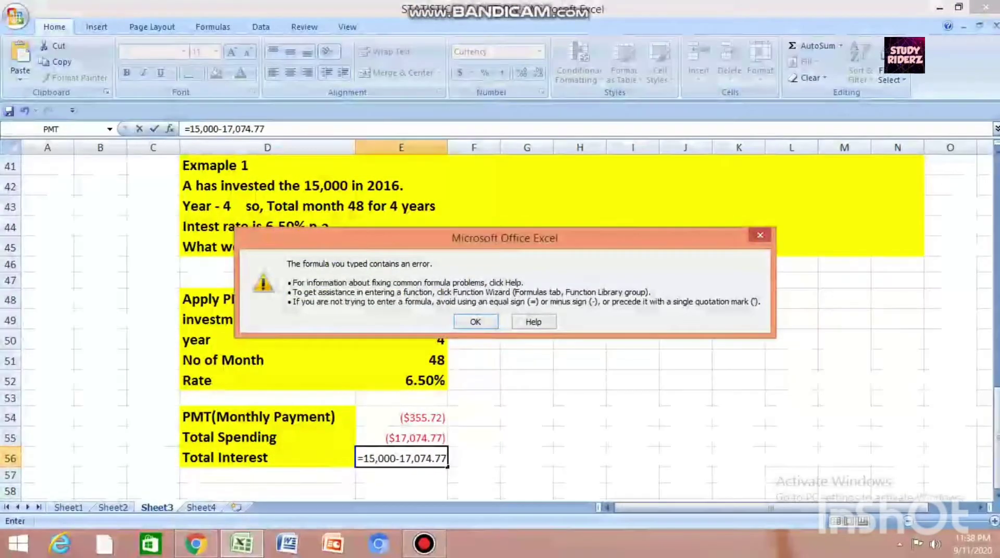
{"action": "key", "text": "Return"}
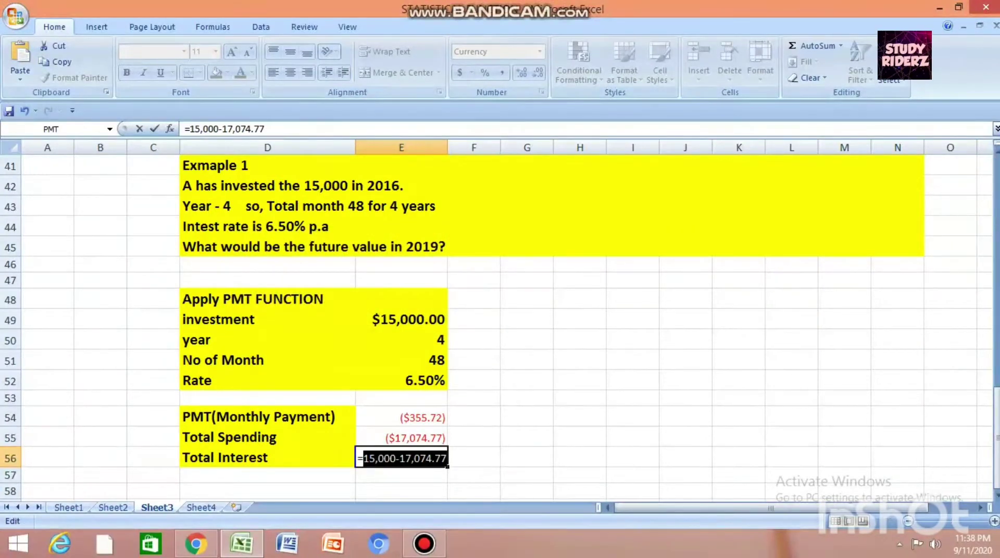
{"action": "key", "text": "BackSpace"}
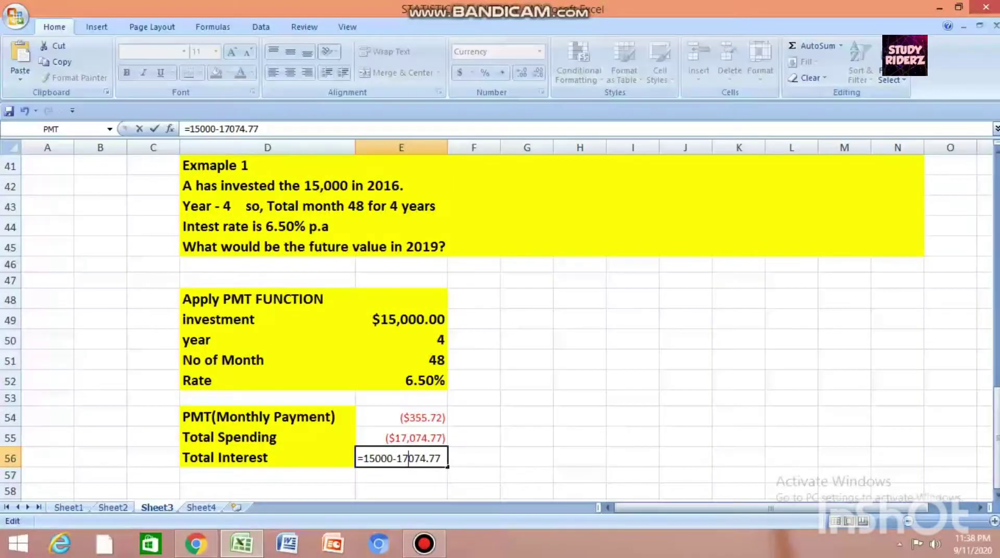
{"action": "key", "text": "Return"}
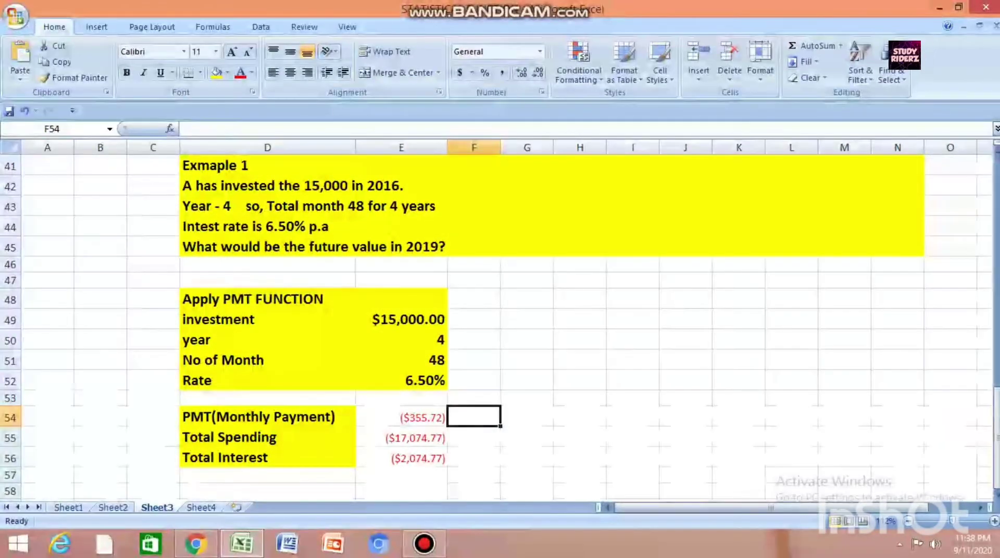
Review the formulas in the Total Spending cell E55 and the Total Interest cell E56.
{"action": "left_click", "coordinate": [401, 438]}
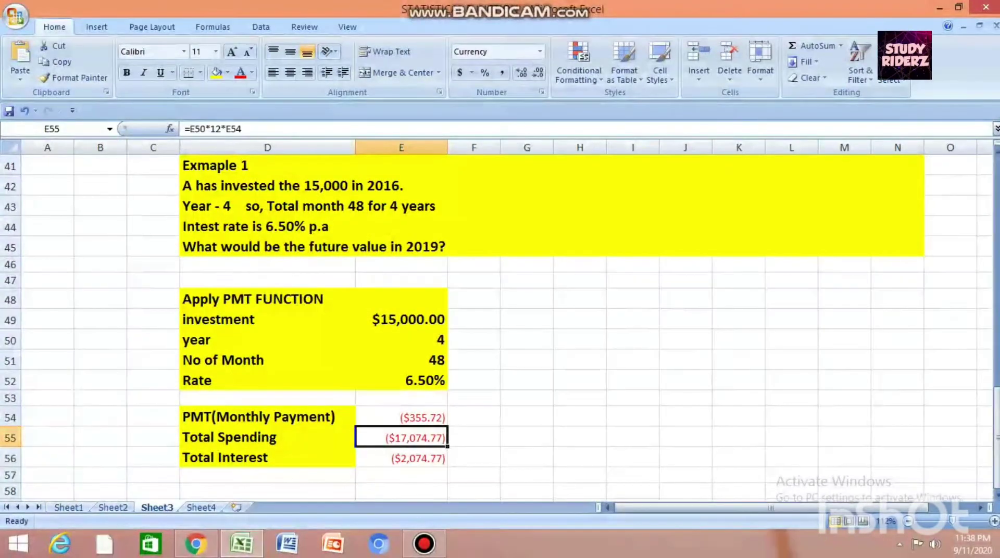
{"action": "left_click", "coordinate": [401, 459]}
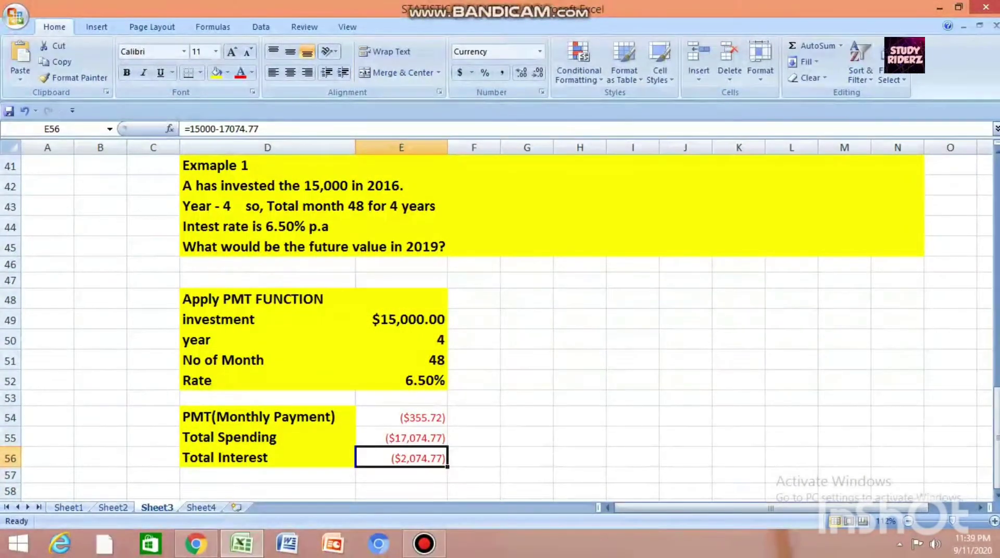
{"action": "left_click", "coordinate": [527, 417]}
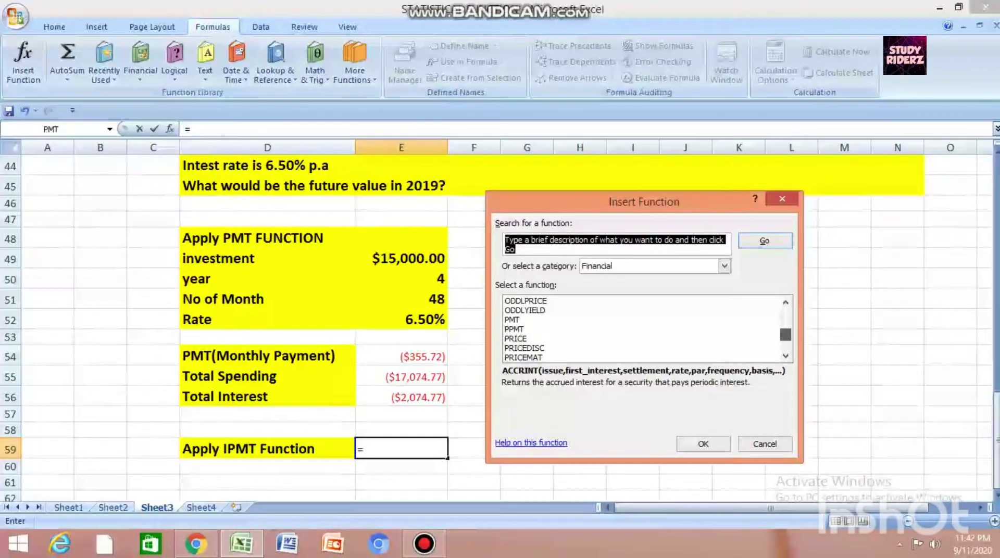
Choose IPMT from the Financial functions for cell E59 and open its function arguments.
{"action": "scroll", "coordinate": [643, 329], "scroll_direction": "down", "scroll_amount": 3}
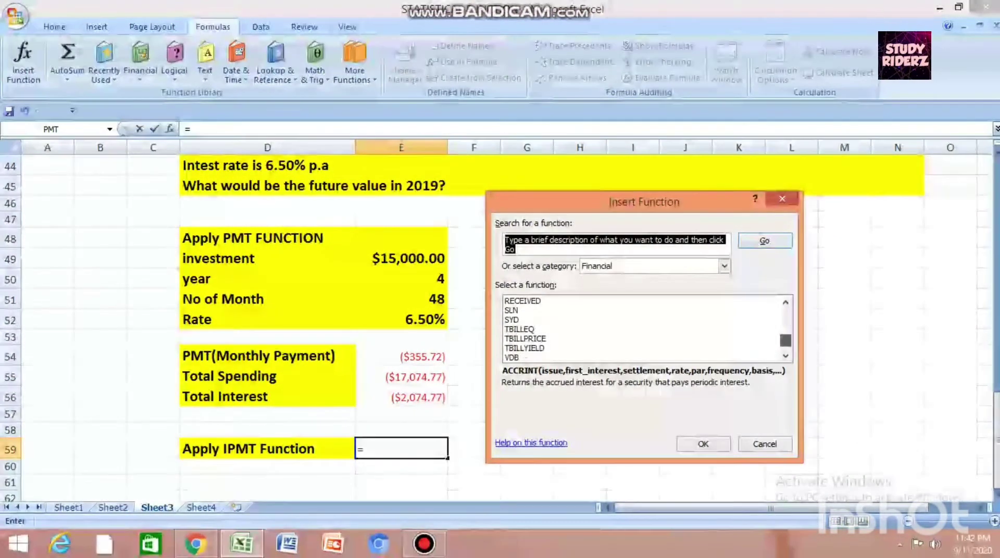
{"action": "scroll", "coordinate": [644, 329], "scroll_direction": "up", "scroll_amount": 1}
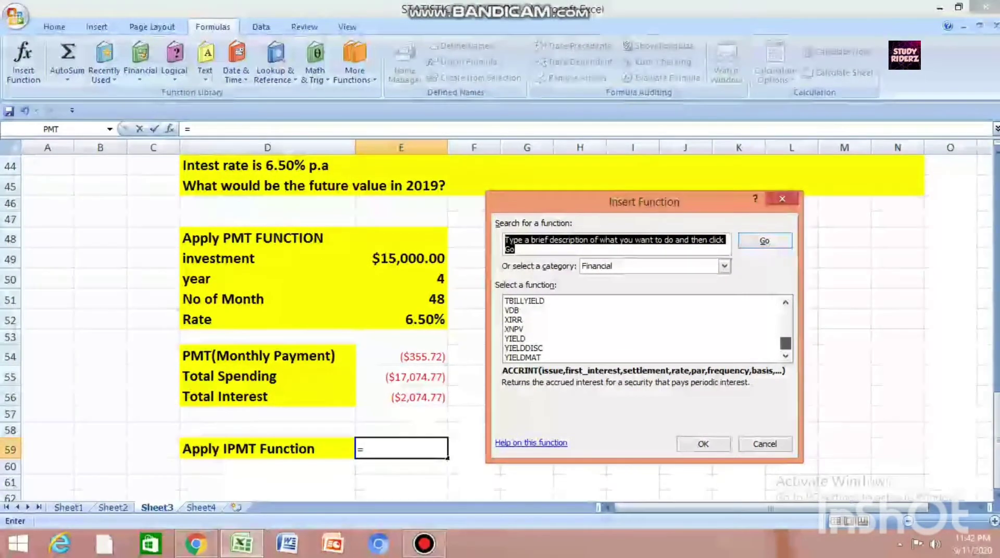
{"action": "scroll", "coordinate": [643, 329], "scroll_direction": "up", "scroll_amount": 2}
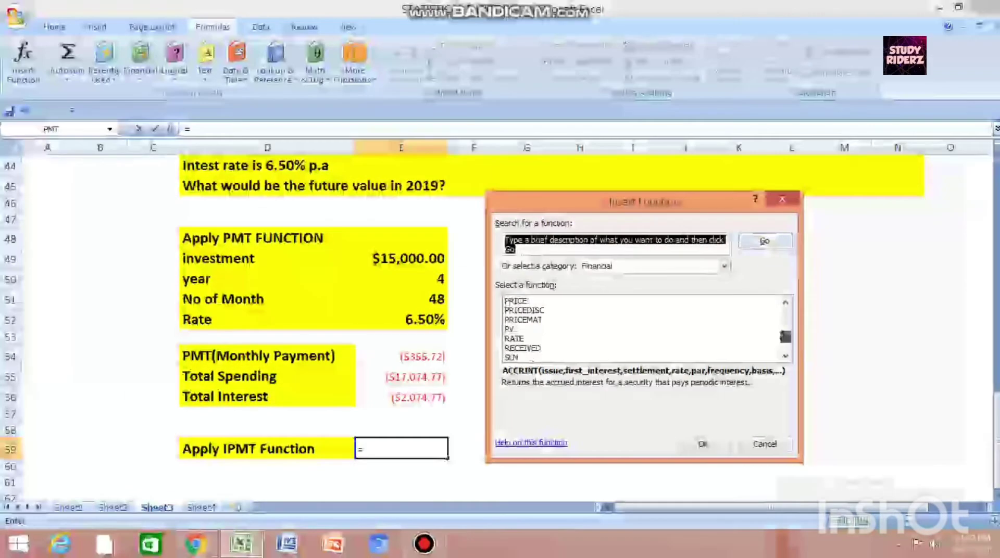
{"action": "scroll", "coordinate": [643, 329], "scroll_direction": "up", "scroll_amount": 1}
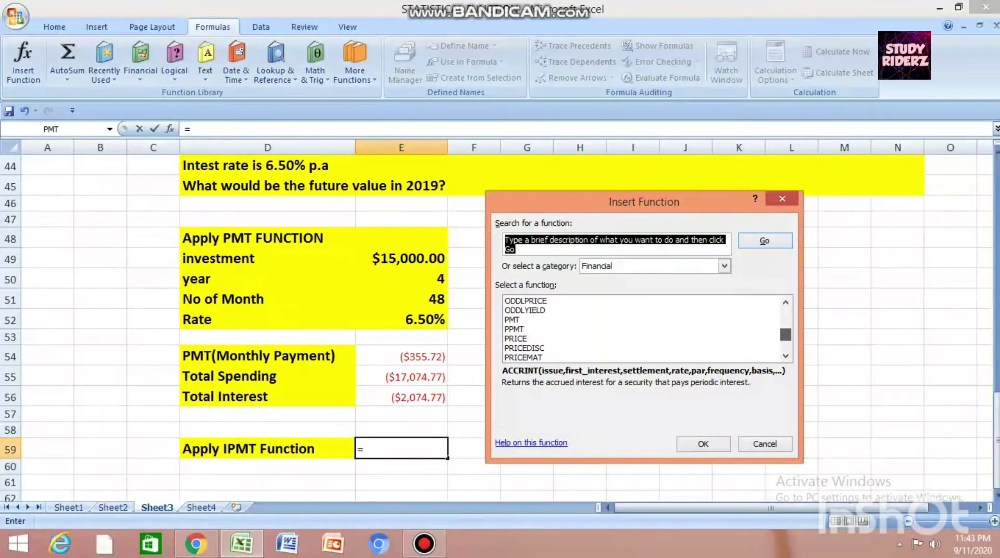
{"action": "scroll", "coordinate": [643, 329], "scroll_direction": "up", "scroll_amount": 1}
{"action": "scroll", "coordinate": [643, 330], "scroll_direction": "up", "scroll_amount": 1}
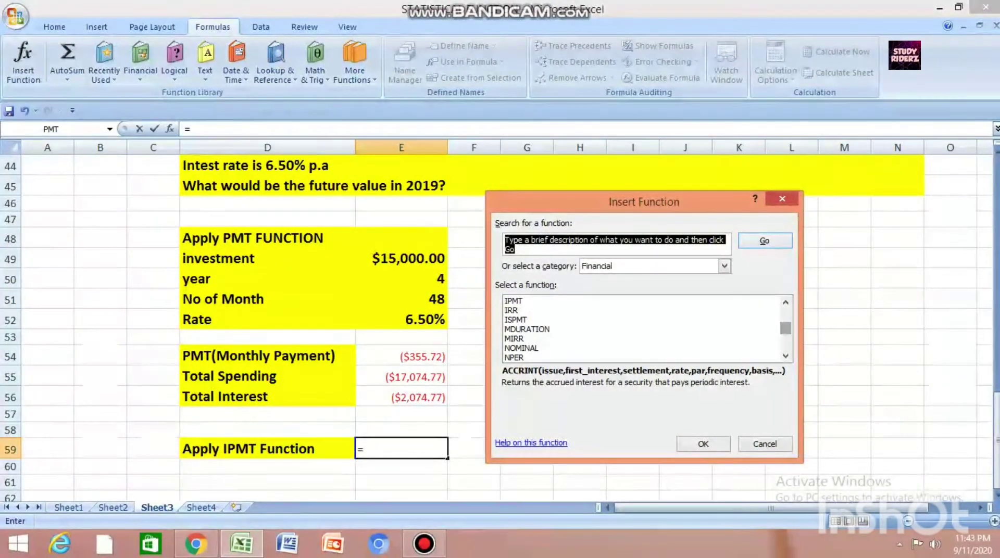
{"action": "double_click", "coordinate": [514, 301]}
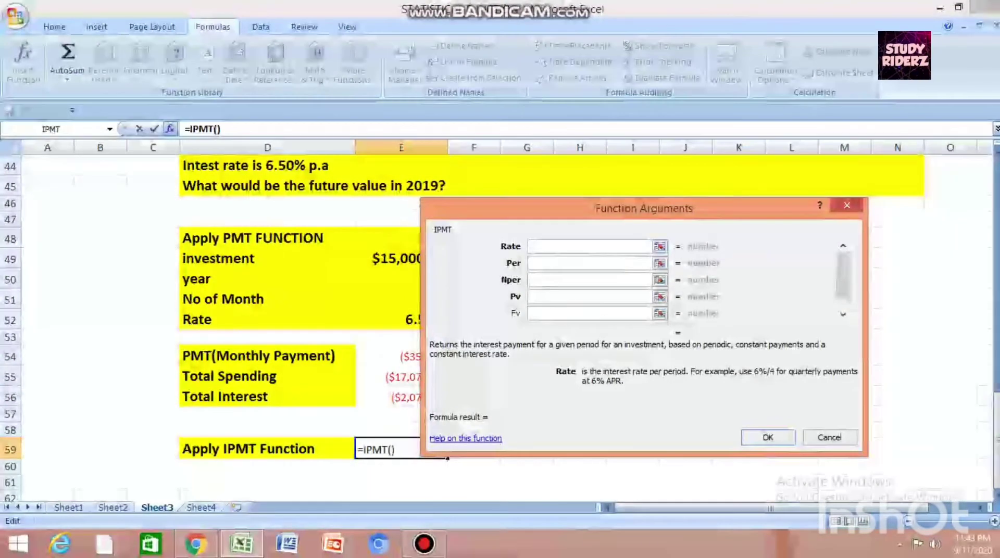
{"action": "left_click_drag", "start_coordinate": [644, 208], "coordinate": [647, 208]}
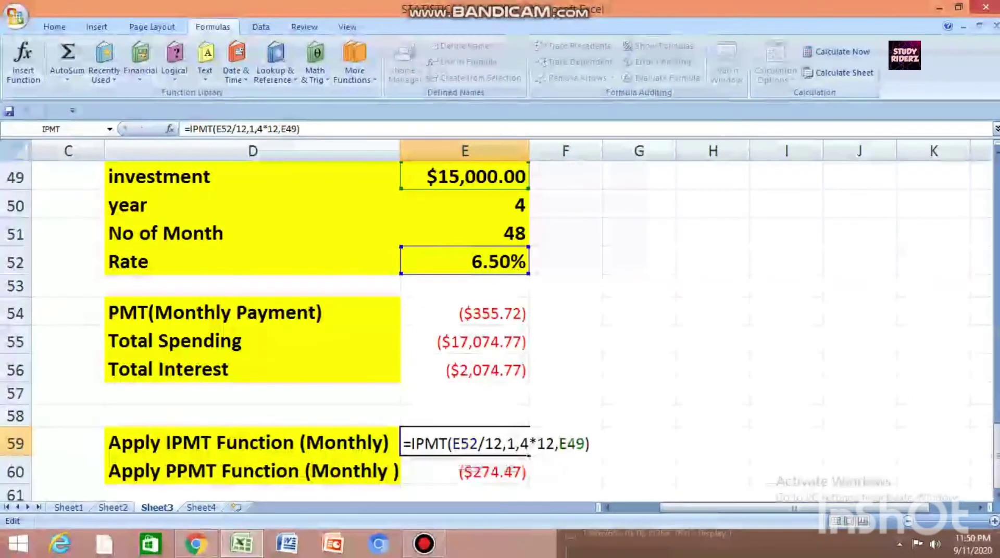
Review the monthly IPMT formula in E59 and the monthly PPMT formula in E60, leaving both as they are.
{"action": "key", "text": "Return"}
{"action": "double_click", "coordinate": [483, 473]}
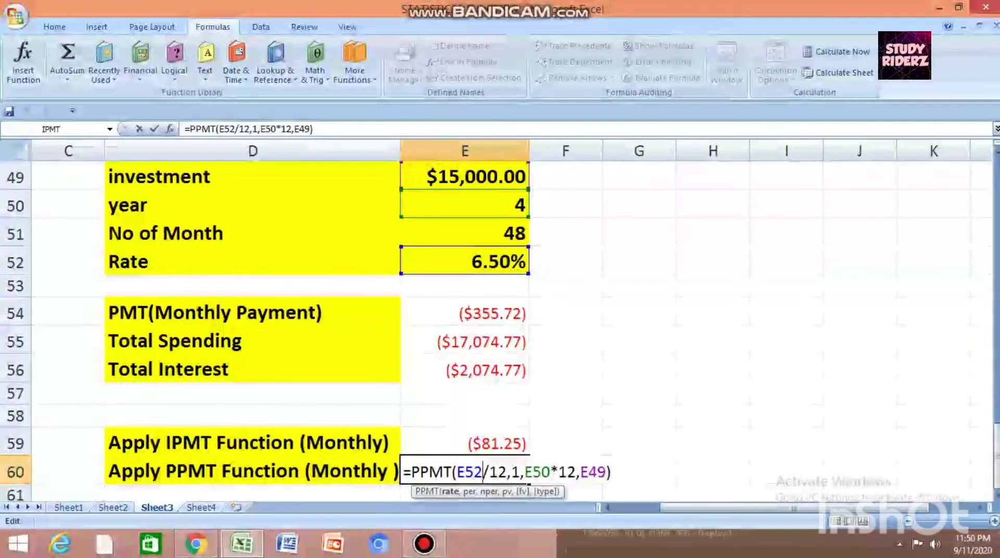
{"action": "key", "text": "Return"}
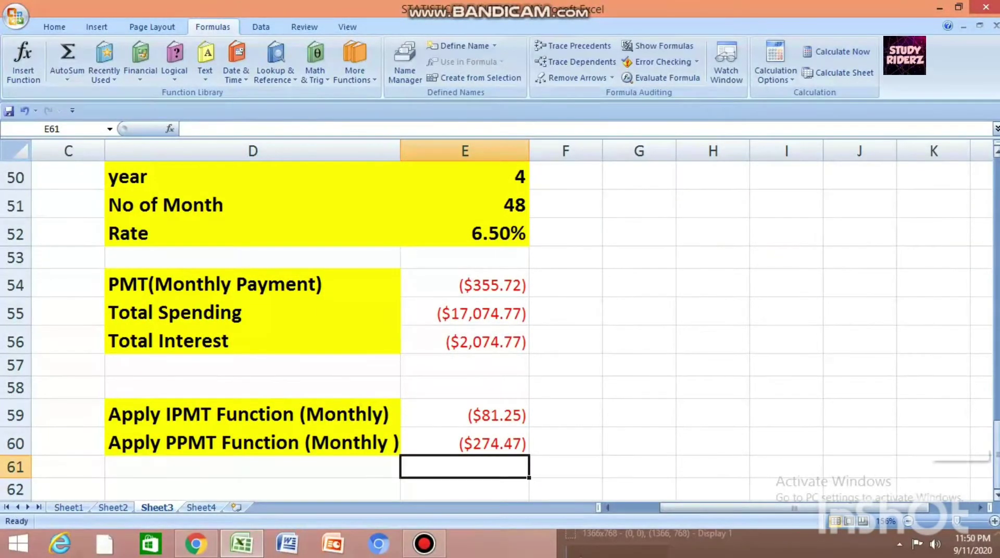
Look over the list of top 15 financial functions near the start of Sheet3.
{"action": "scroll", "coordinate": [500, 323], "scroll_direction": "up", "scroll_amount": 5}
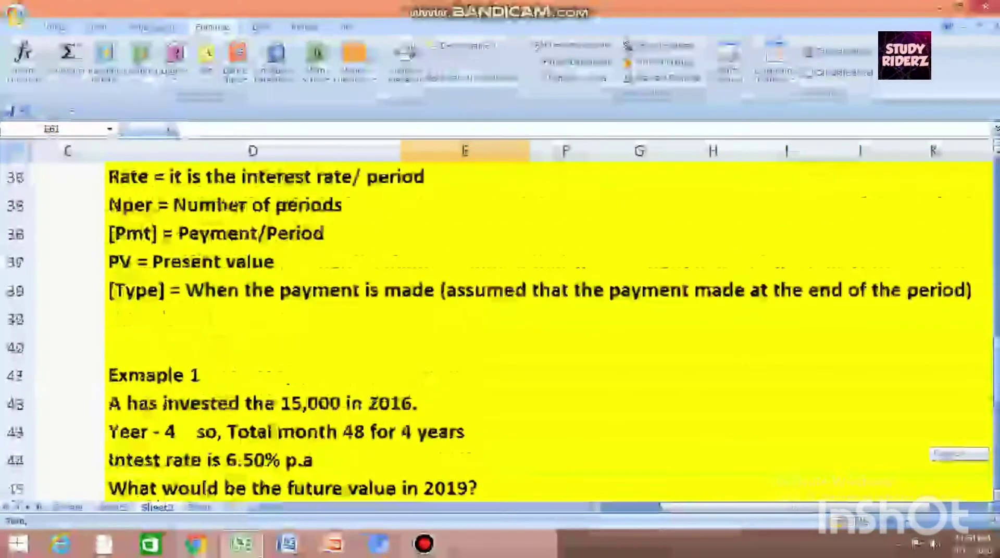
{"action": "scroll", "coordinate": [500, 323], "scroll_direction": "up", "scroll_amount": 11}
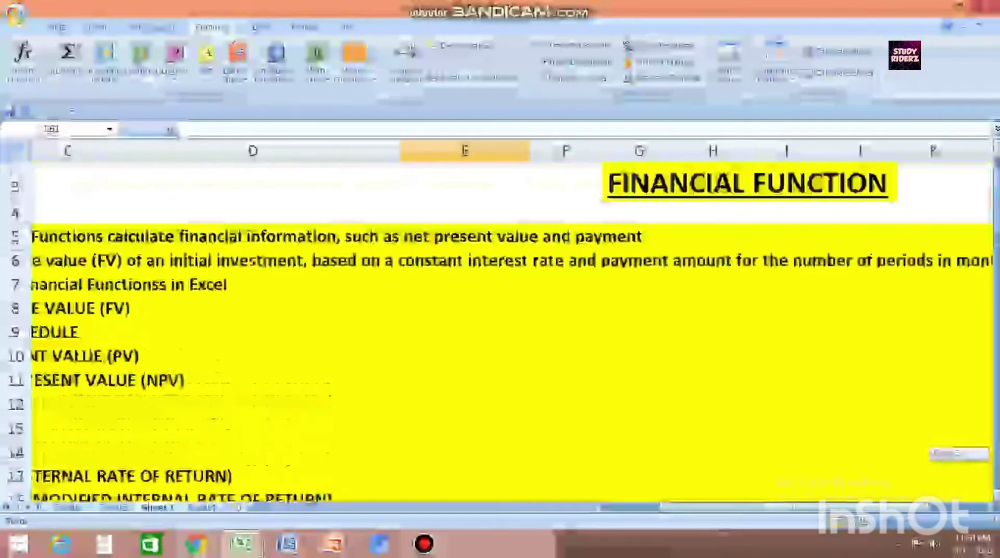
{"action": "scroll", "coordinate": [500, 323], "scroll_direction": "down", "scroll_amount": 3}
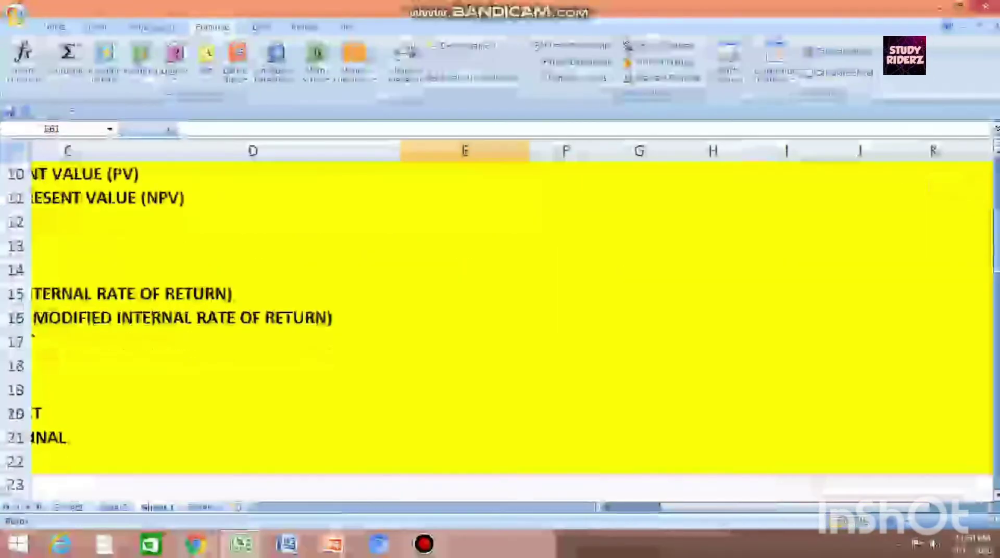
{"action": "scroll", "coordinate": [500, 323], "scroll_direction": "down", "scroll_amount": 4}
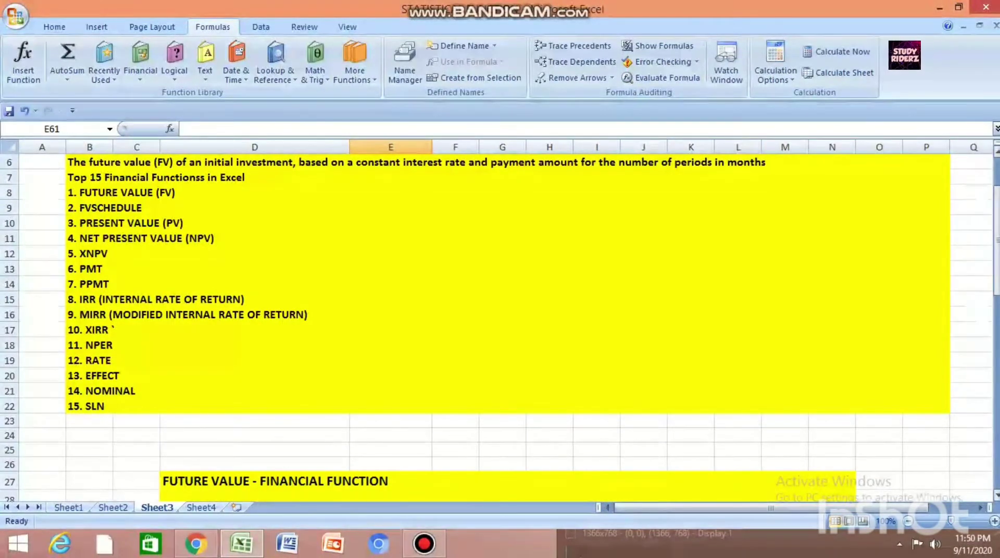
{"action": "left_click_drag", "start_coordinate": [997, 275], "coordinate": [997, 260]}
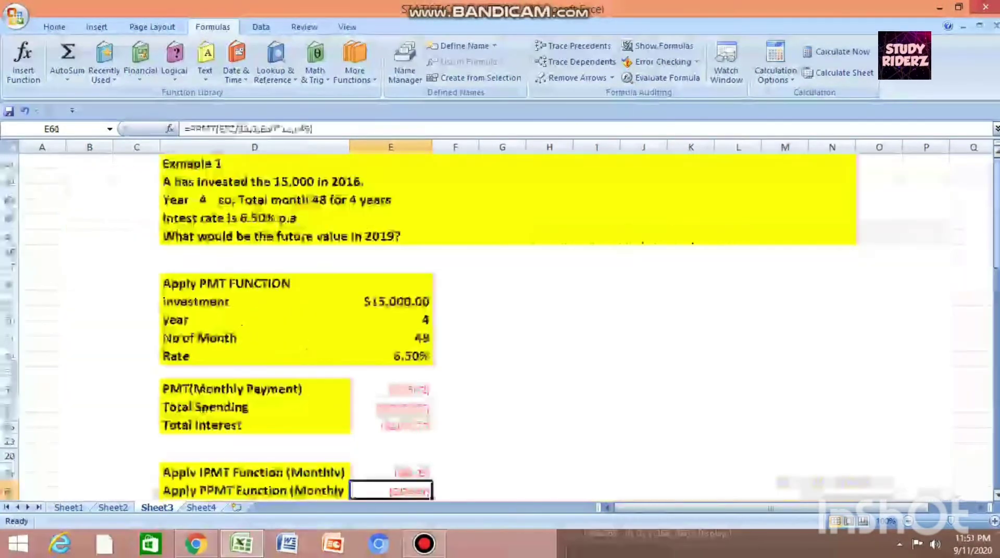
Review Example 1, its investment data and the PMT, Total Spending, Total Interest, IPMT and PPMT rows.
{"action": "key", "text": "Down"}
{"action": "key", "text": "Down"}
{"action": "key", "text": "Down"}
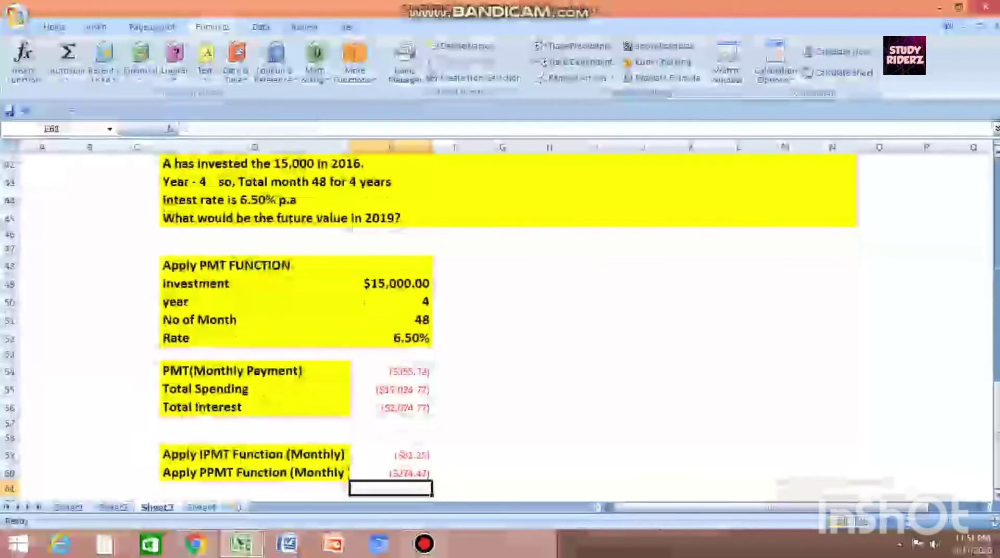
{"action": "key", "text": "Down"}
{"action": "key", "text": "Down"}
{"action": "key", "text": "Down"}
{"action": "key", "text": "Down"}
{"action": "key", "text": "Down"}
{"action": "key", "text": "Down"}
{"action": "key", "text": "Up"}
{"action": "key", "text": "Up"}
{"action": "key", "text": "Up"}
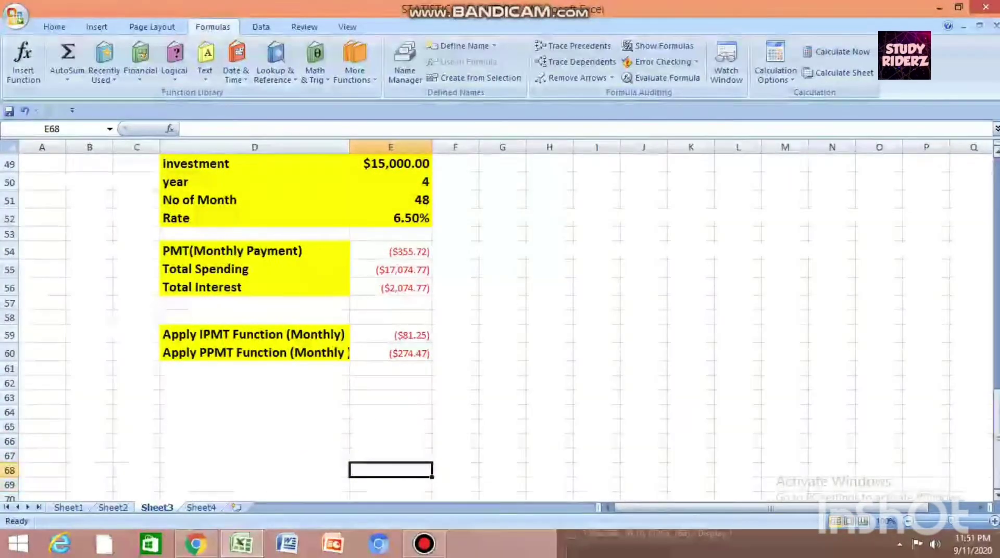
{"action": "key", "text": "Up"}
{"action": "key", "text": "Up"}
{"action": "key", "text": "Up"}
{"action": "key", "text": "Up"}
{"action": "key", "text": "Up"}
{"action": "key", "text": "Up"}
{"action": "key", "text": "Up"}
{"action": "key", "text": "Up"}
{"action": "key", "text": "Up"}
{"action": "key", "text": "Up"}
{"action": "key", "text": "Up"}
{"action": "key", "text": "Up"}
{"action": "key", "text": "Up"}
{"action": "key", "text": "Up"}
{"action": "key", "text": "Up"}
{"action": "key", "text": "Up"}
{"action": "key", "text": "Up"}
{"action": "key", "text": "Up"}
{"action": "key", "text": "Up"}
{"action": "key", "text": "Up"}
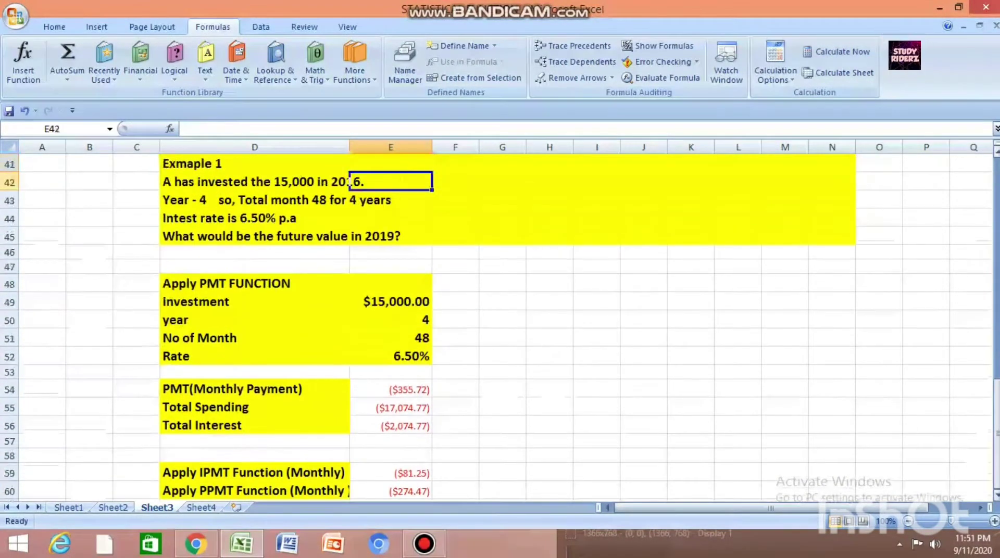
{"action": "key", "text": "Down"}
{"action": "key", "text": "Down"}
{"action": "key", "text": "Down"}
{"action": "key", "text": "Down"}
{"action": "key", "text": "Down"}
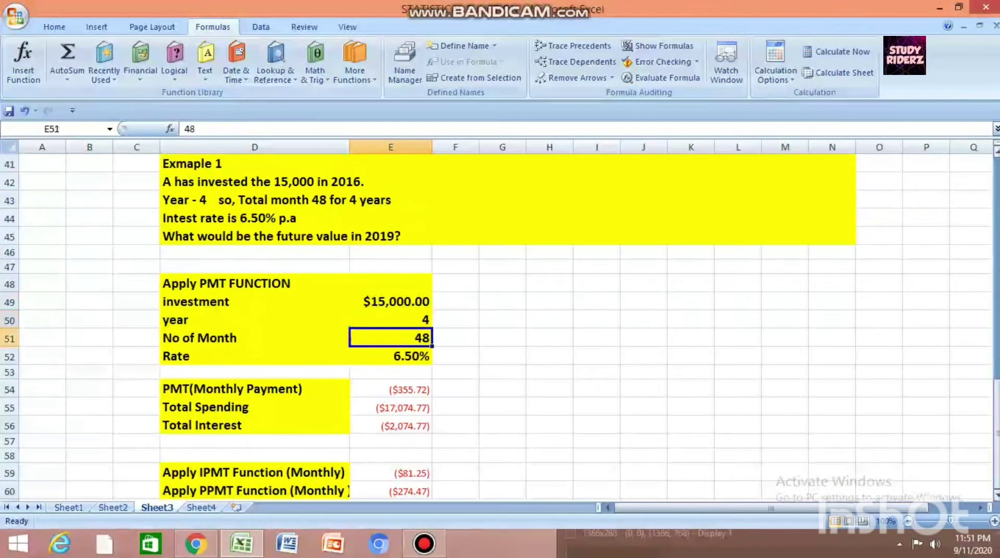
{"action": "key", "text": "Down"}
{"action": "key", "text": "Down"}
{"action": "key", "text": "Down"}
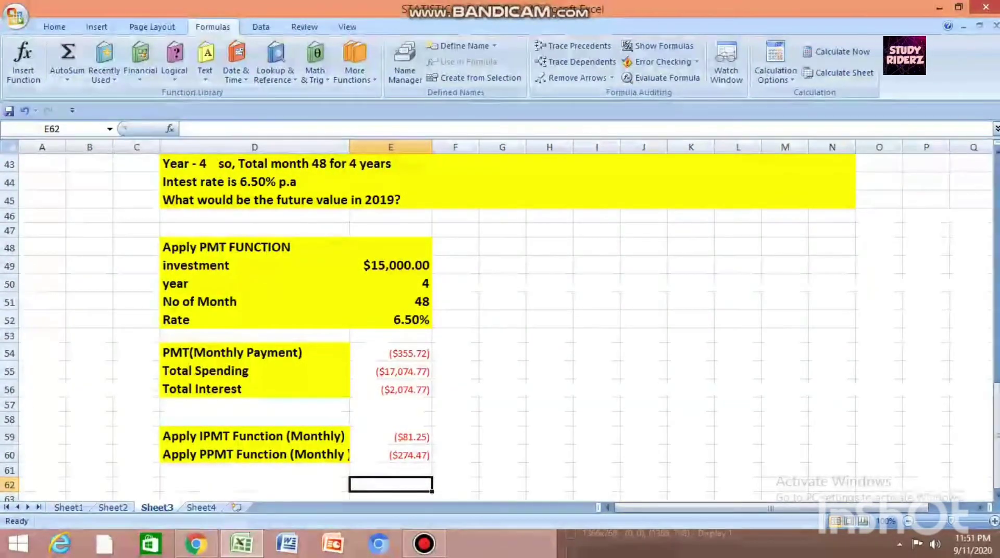
Enter the closing text "Thank you......" in cell G59.
{"action": "left_click", "coordinate": [503, 436]}
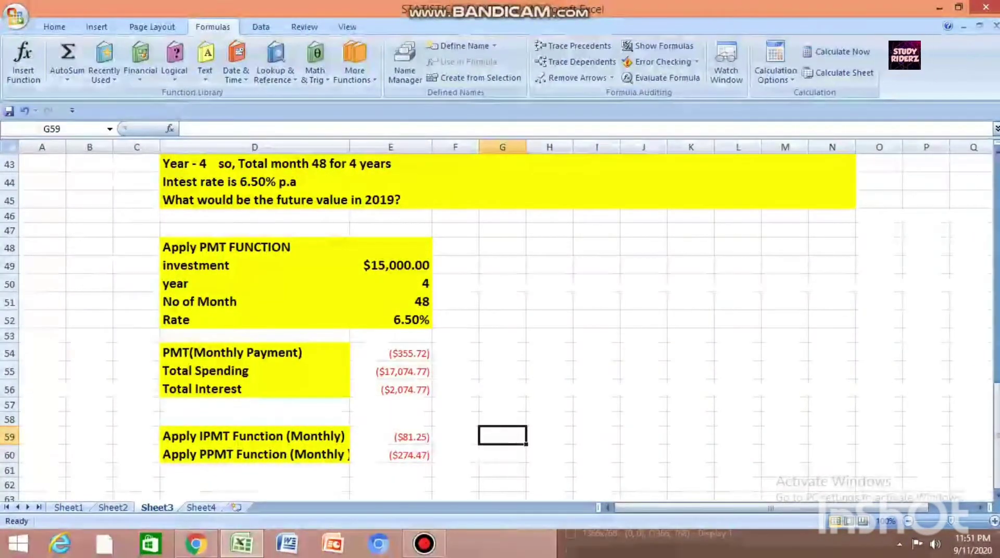
{"action": "type", "text": "Thank you"}
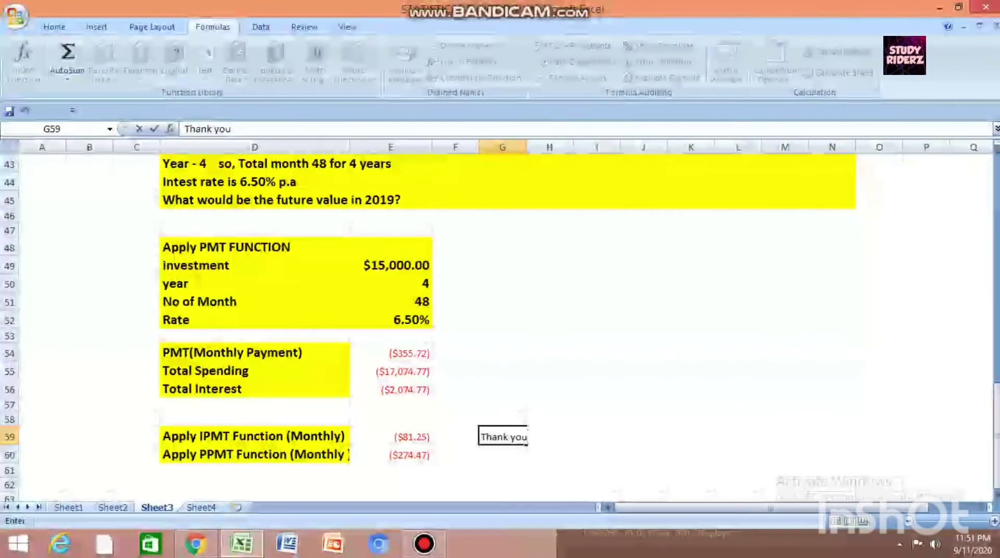
{"action": "type", "text": "......"}
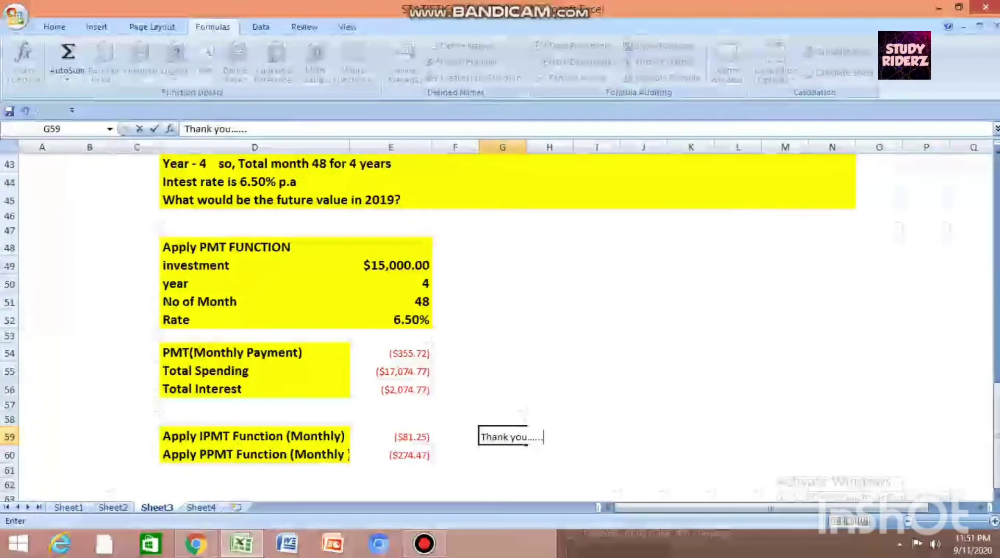